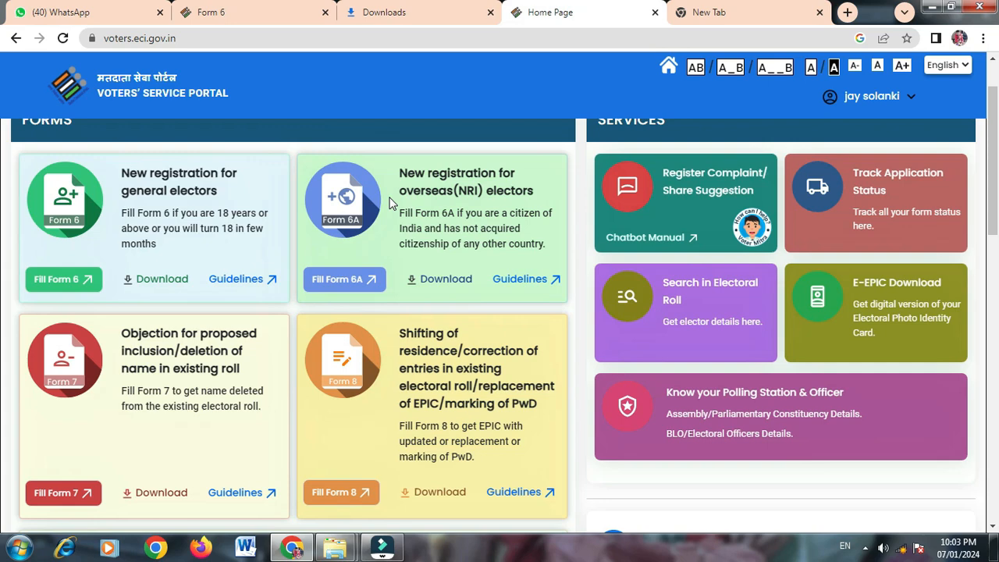
- Search Google for "voters eci.gov.in" in the new tab, open the Voter - Election Commission site, and look over its forms and services
left_click(707, 9)
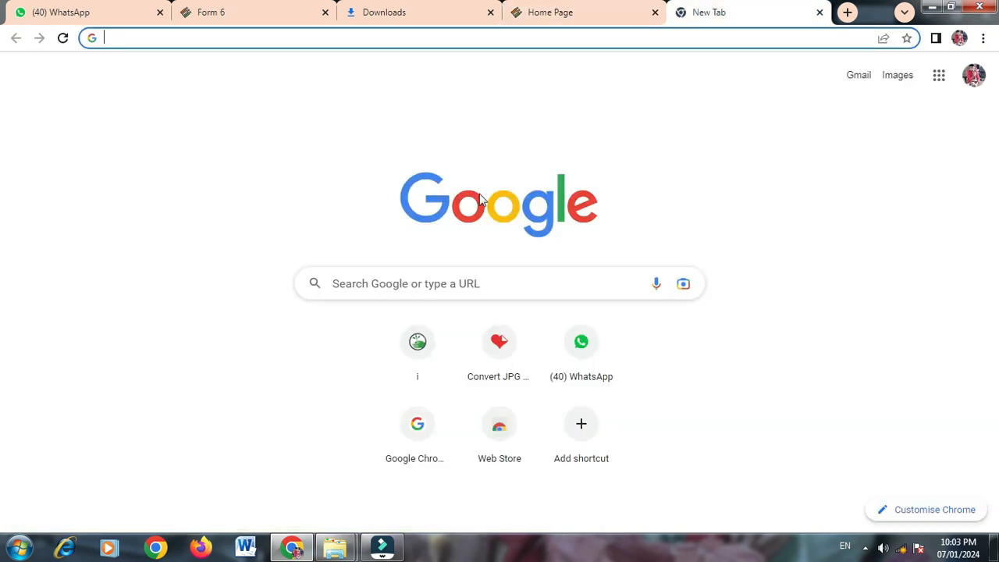
left_click(416, 280)
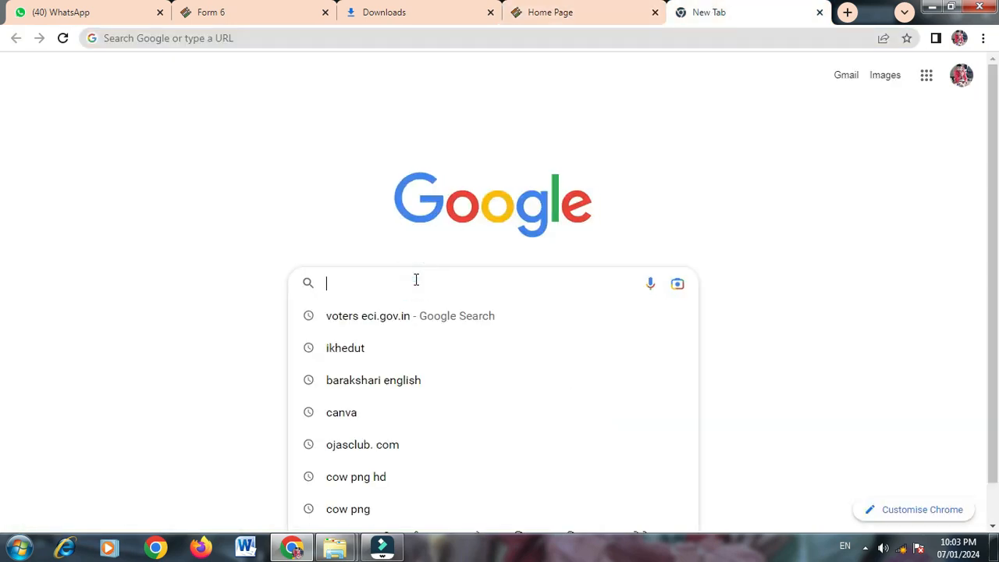
left_click(388, 320)
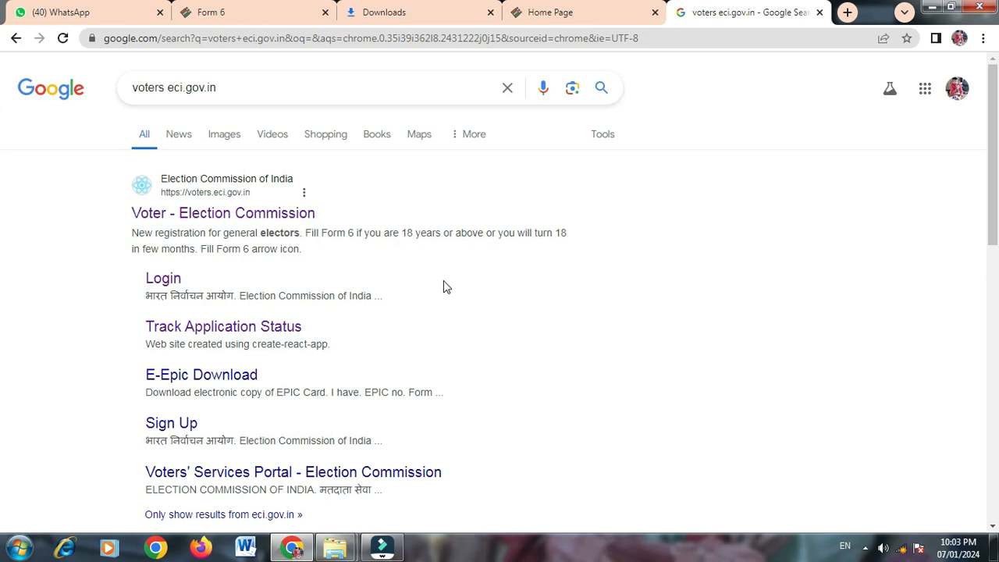
left_click(220, 214)
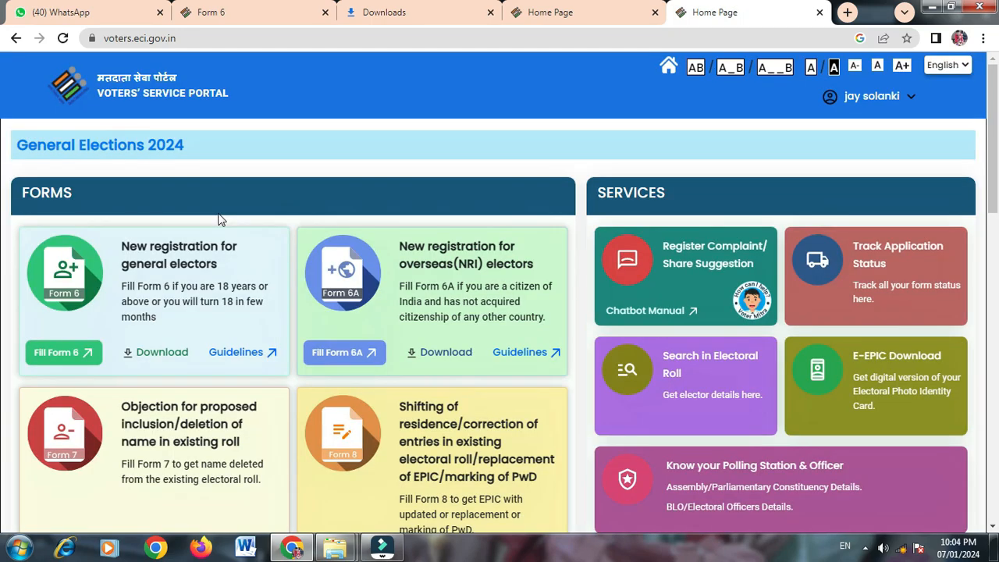
scroll(238, 285, "down", 3)
scroll(240, 290, "up", 3)
- Switch to the open Form 6 application and examine the State and District choices in section A
left_click(192, 23)
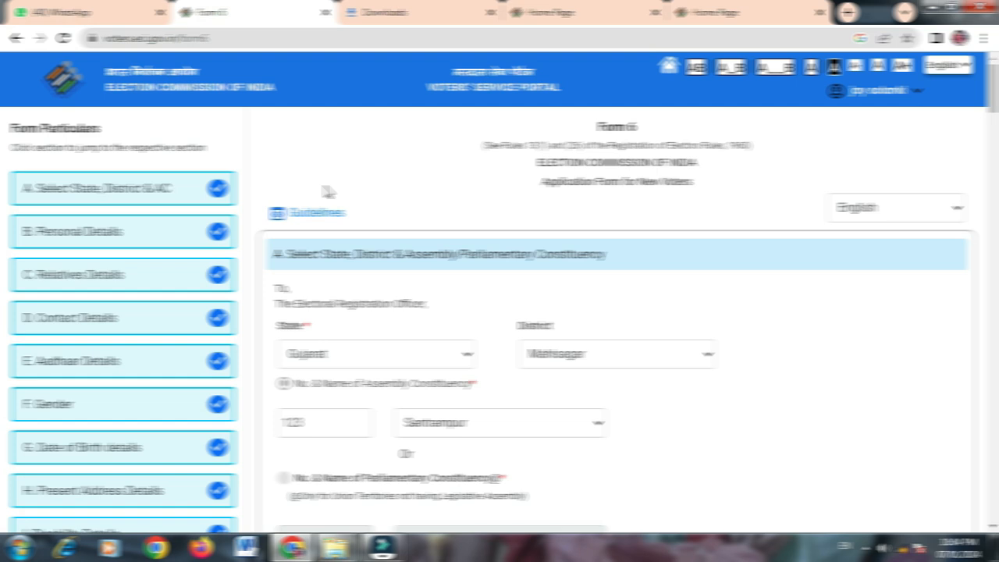
scroll(206, 185, "down", 2)
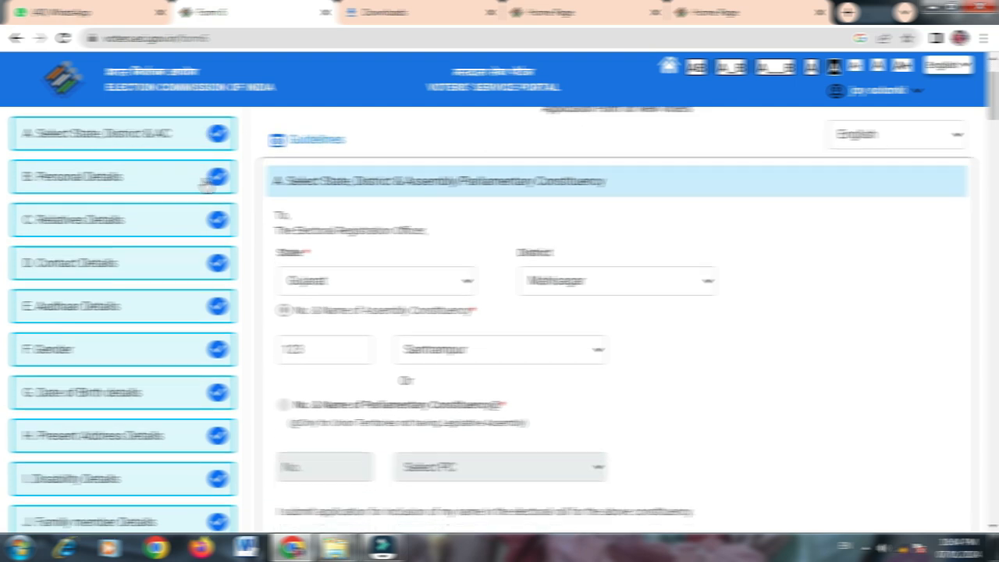
left_click(379, 208)
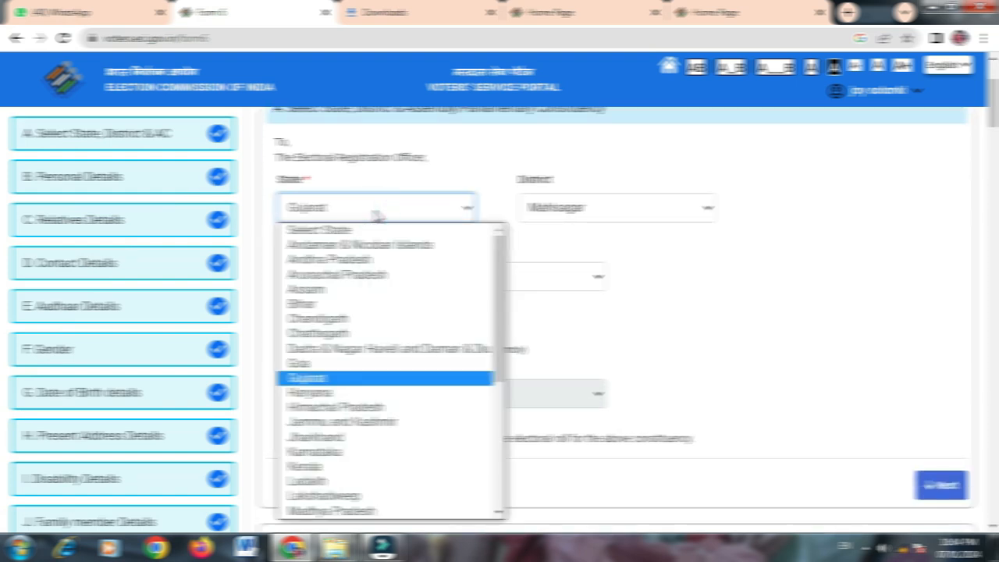
left_click(376, 215)
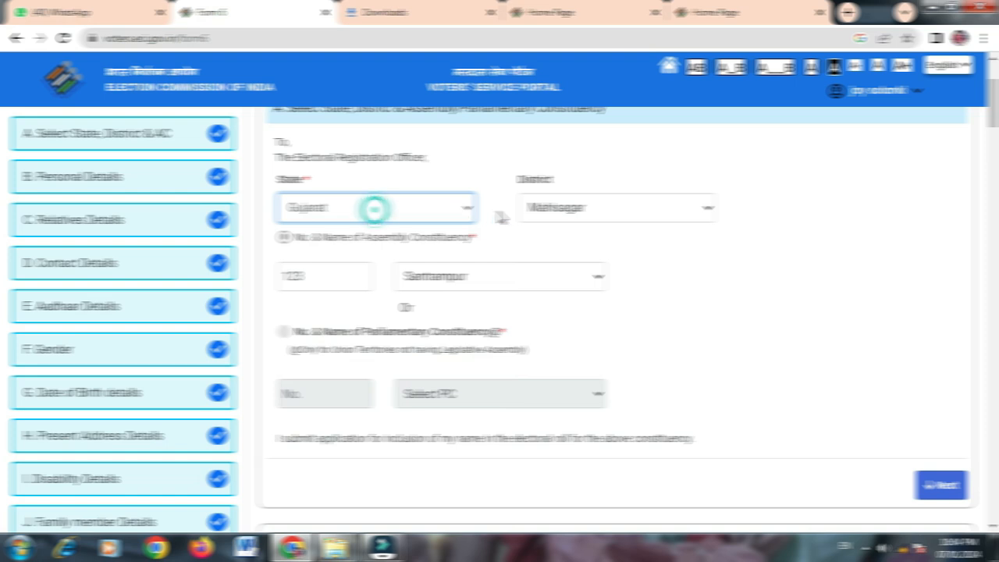
left_click(531, 208)
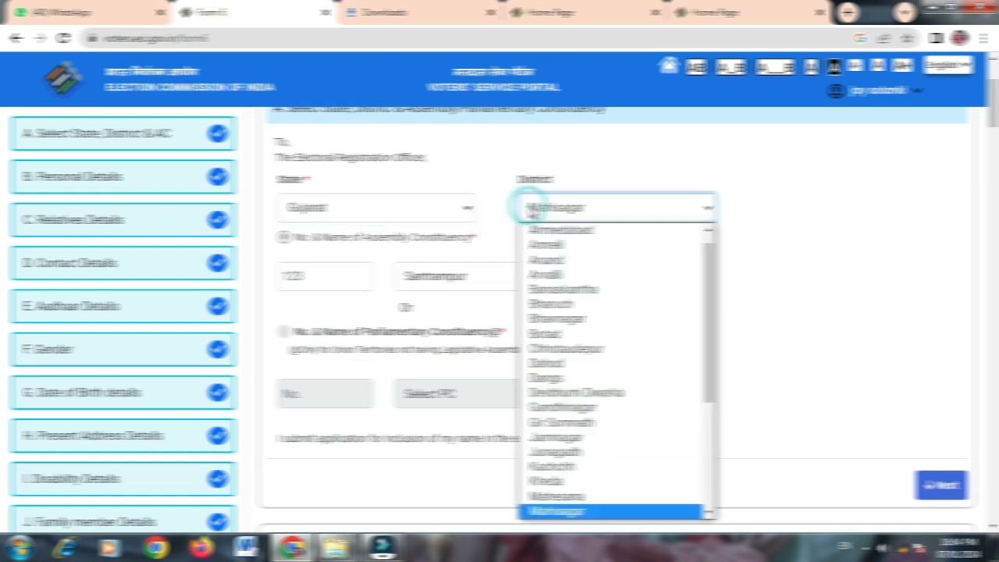
left_click(531, 209)
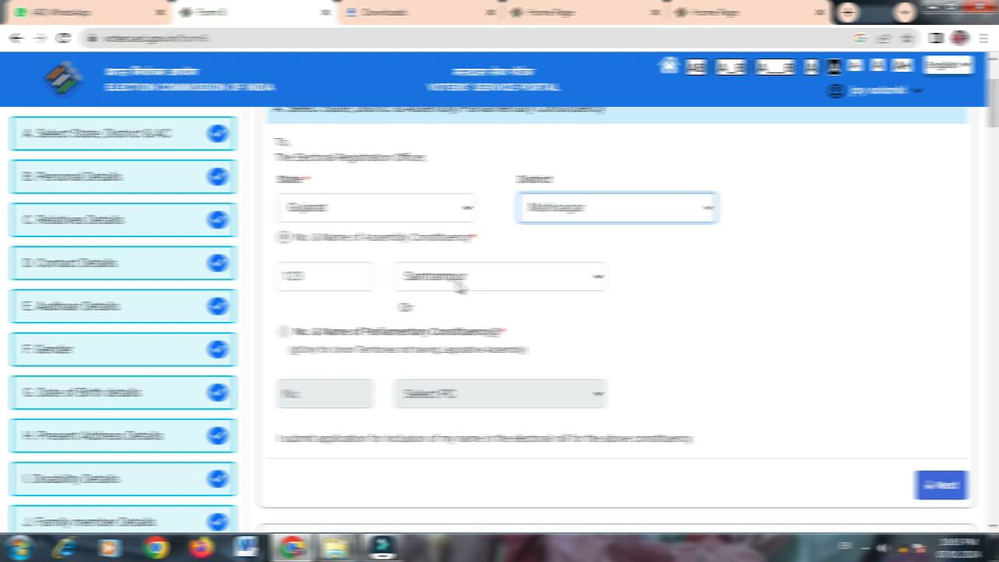
- Check the regional-language first name field in Personal Details with its on-screen keyboard moved below the field, and close the keyboard
scroll(452, 285, "down", 2)
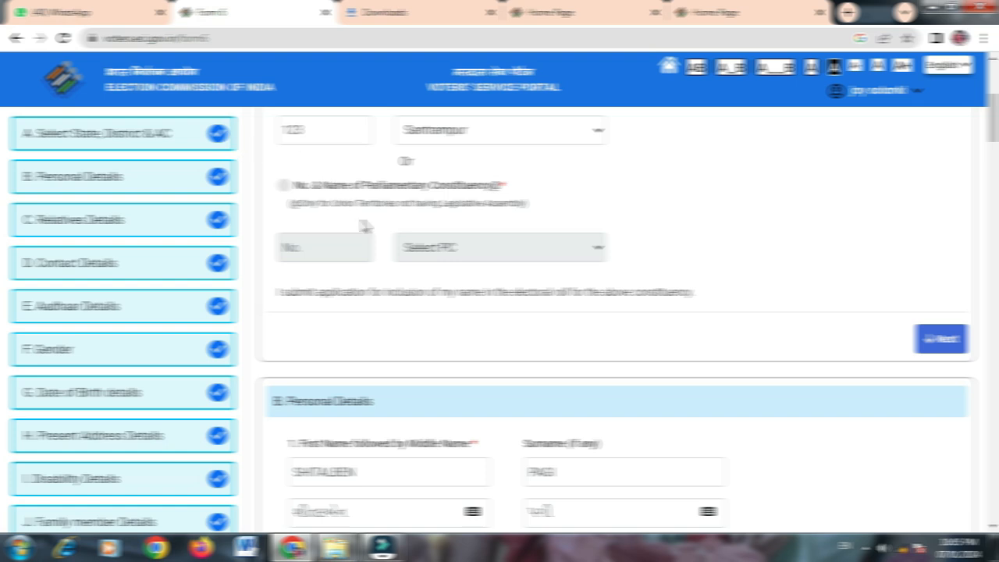
scroll(880, 338, "down", 3)
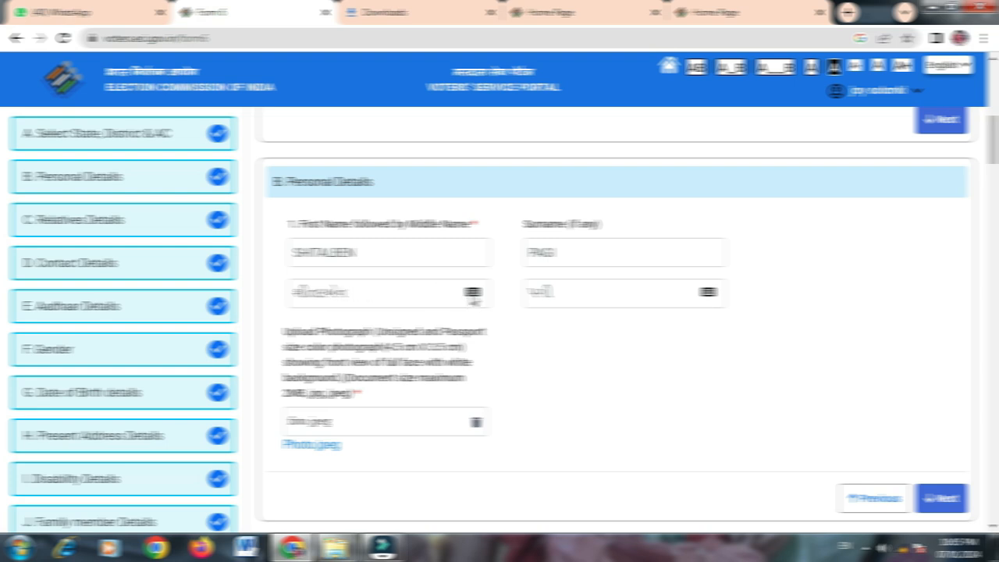
left_click(472, 294)
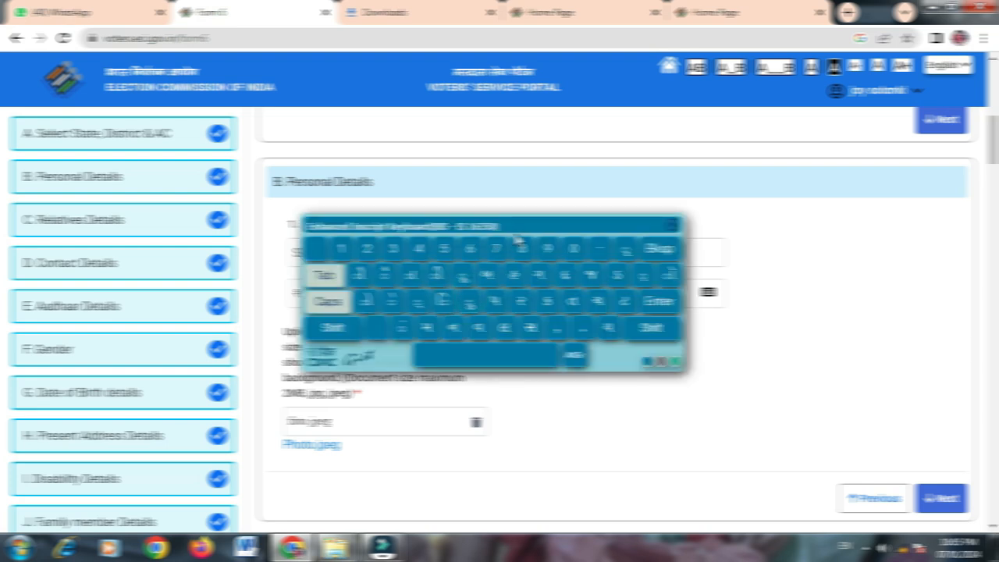
left_click_drag(515, 226, 518, 365)
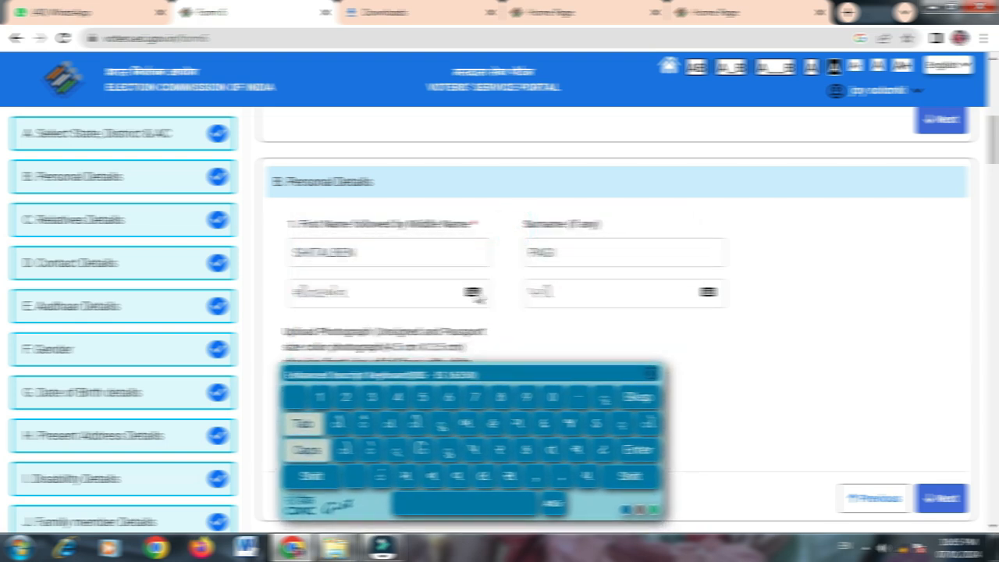
left_click(473, 292)
left_click_drag(489, 219, 454, 422)
left_click(320, 290)
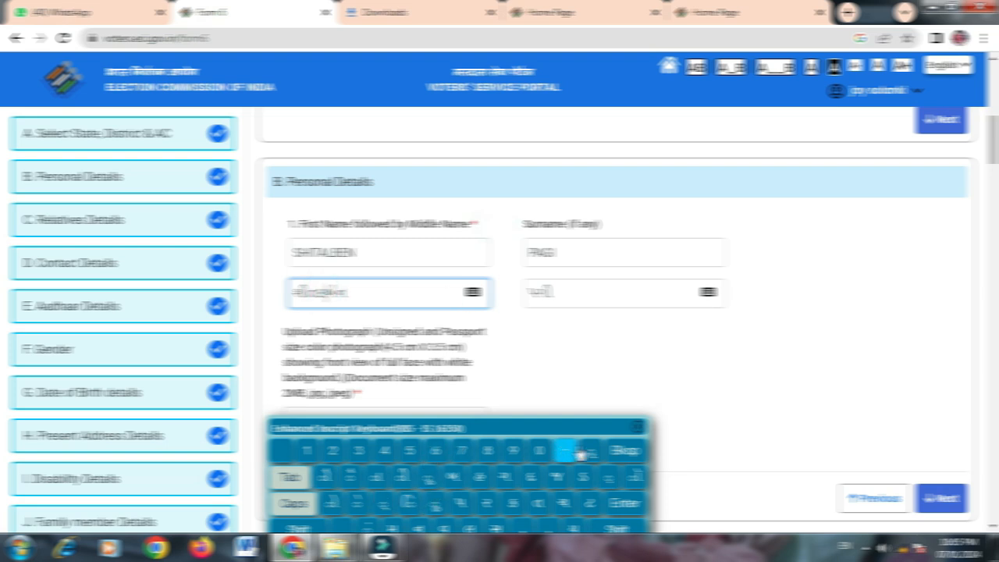
left_click(641, 426)
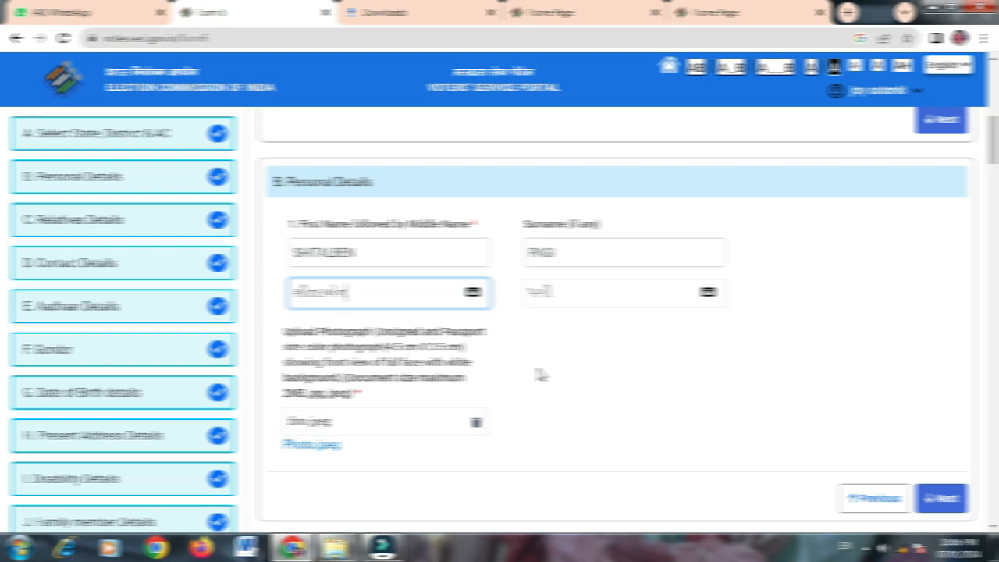
- Delete the photograph already attached in the Personal Details section and confirm the deletion
scroll(540, 375, "down", 1)
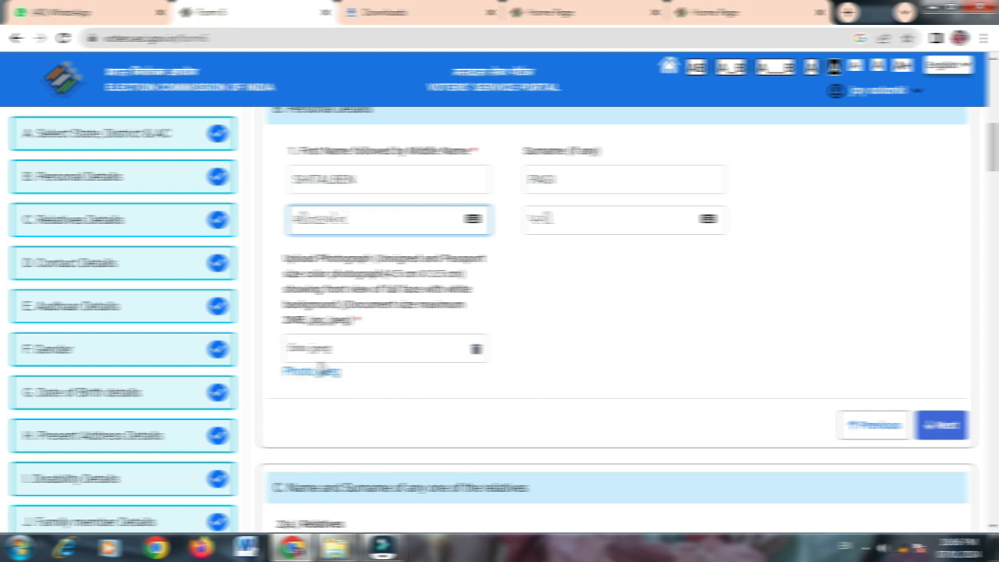
left_click(476, 348)
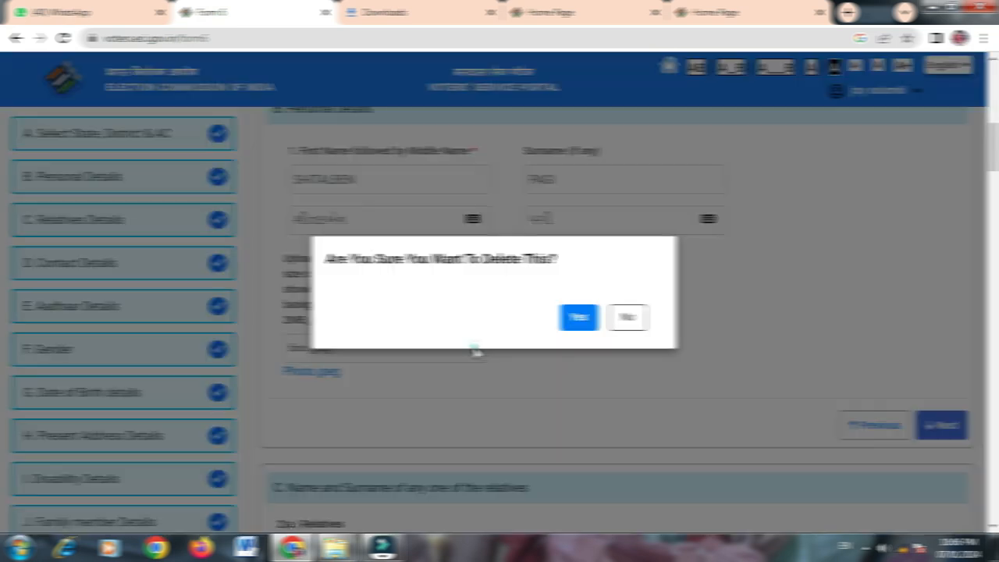
left_click(578, 320)
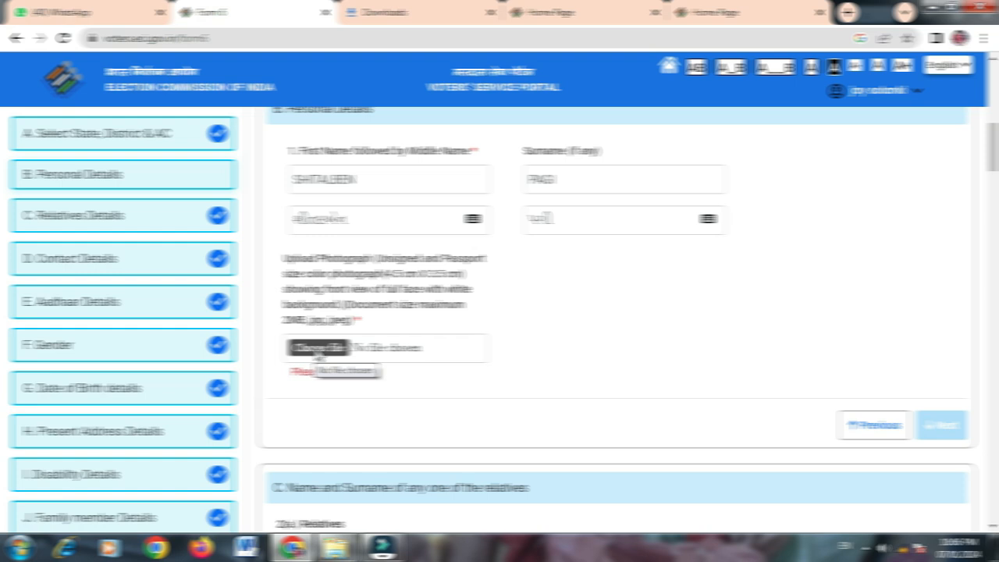
- Upload the applicant's portrait image as the photograph, accept its crop, and continue to the relatives section
left_click(312, 350)
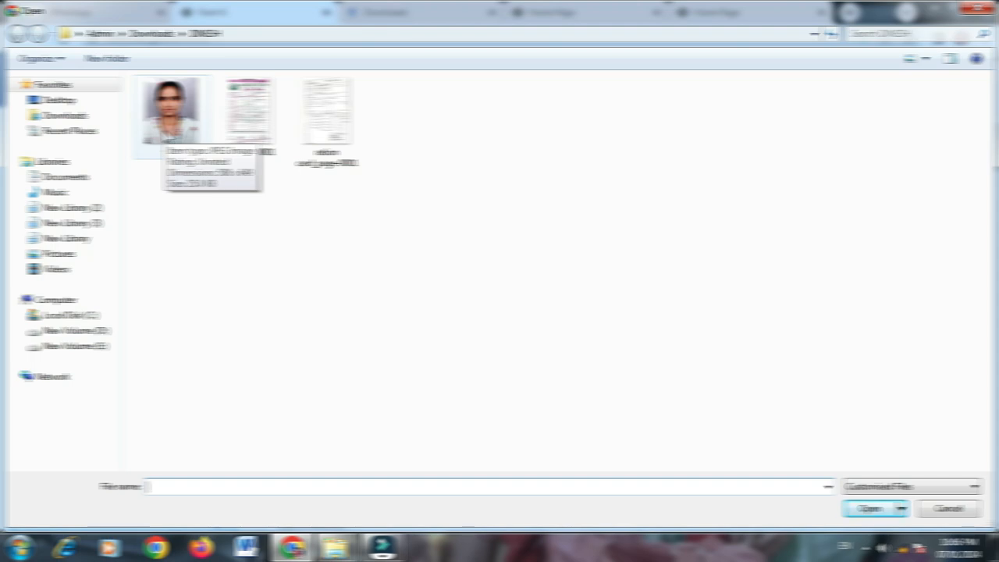
double_click(167, 129)
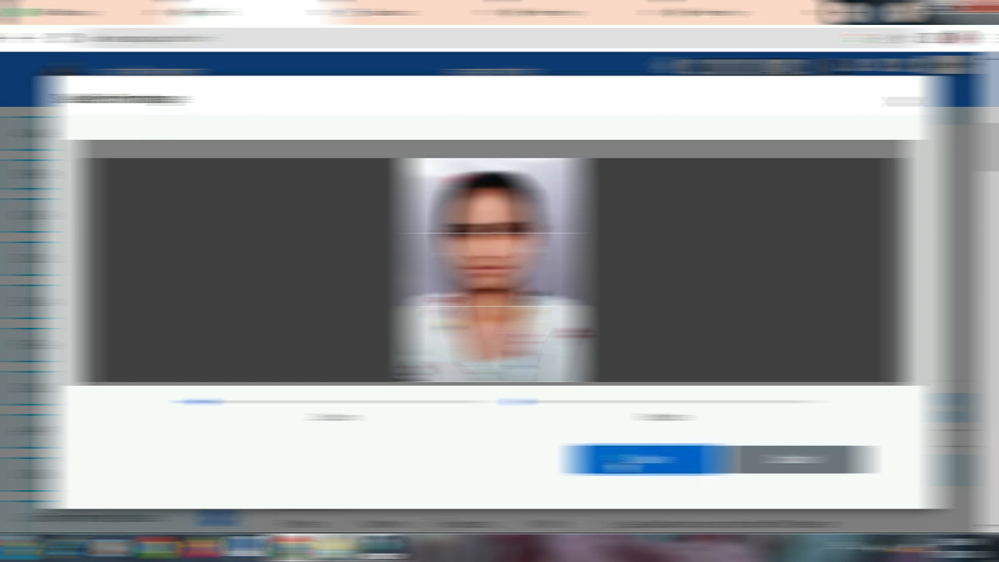
left_click(631, 460)
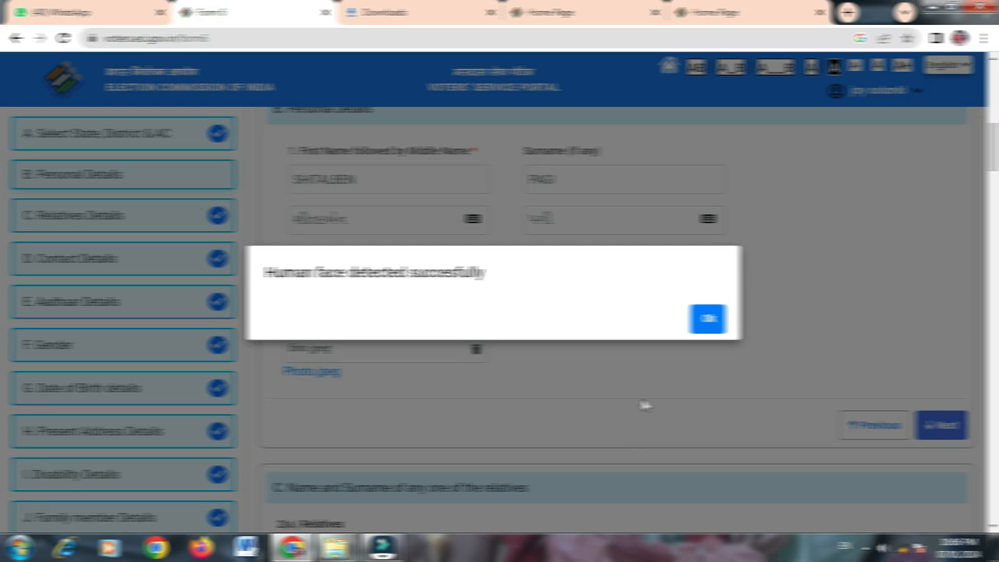
left_click(705, 317)
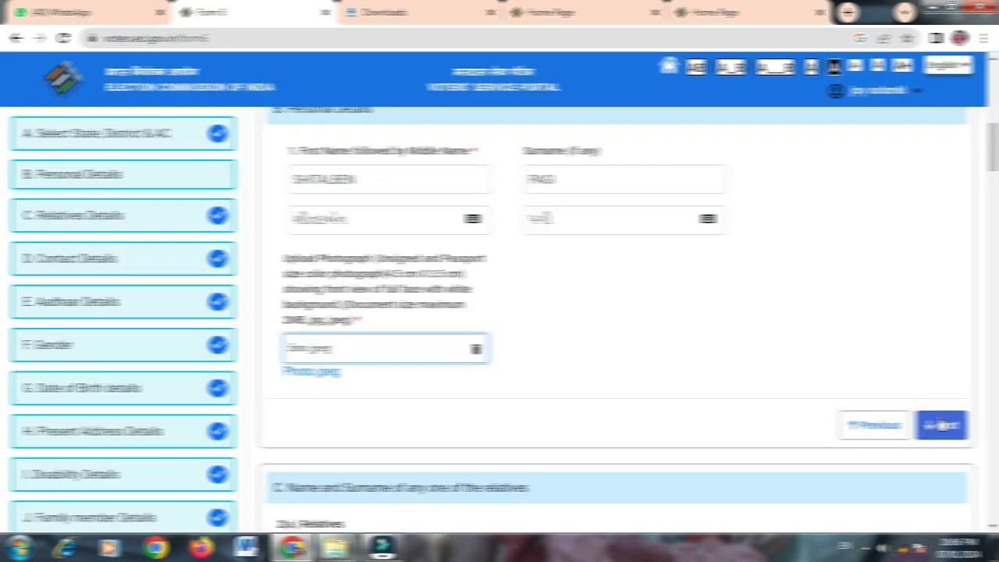
left_click(940, 424)
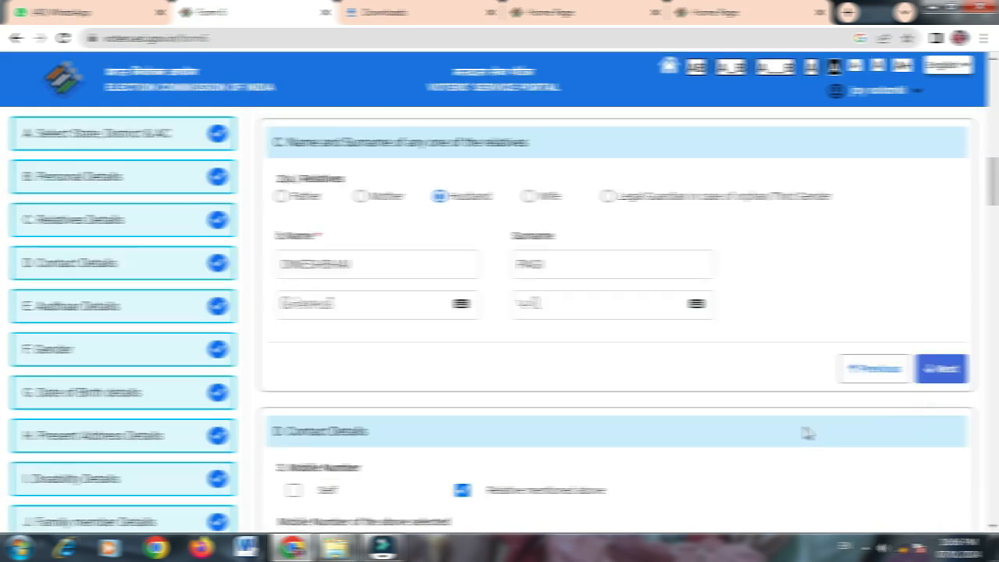
- Review the relative type and name fields in section C and the mobile number and email options in Contact Details
scroll(491, 285, "up", 1)
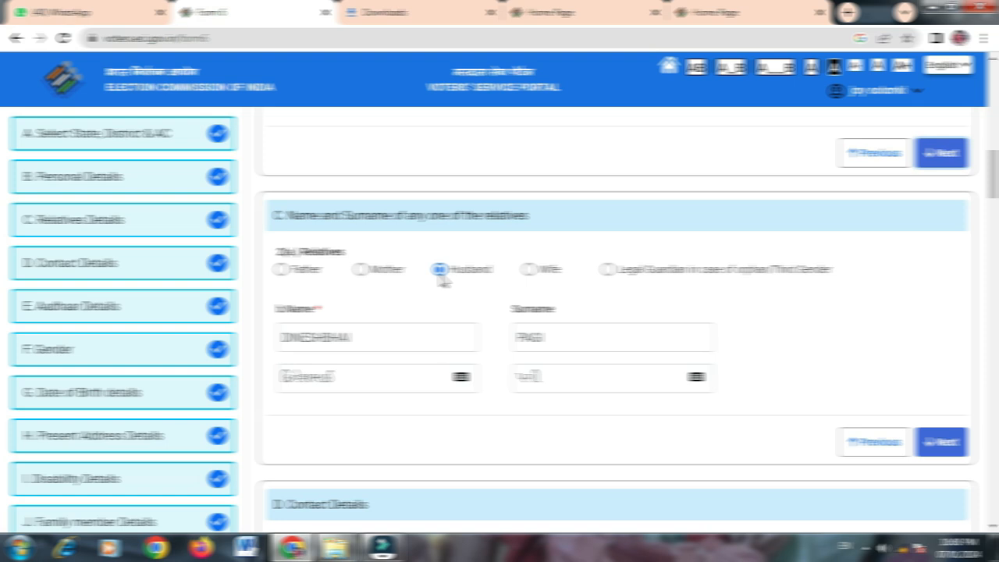
left_click(399, 337)
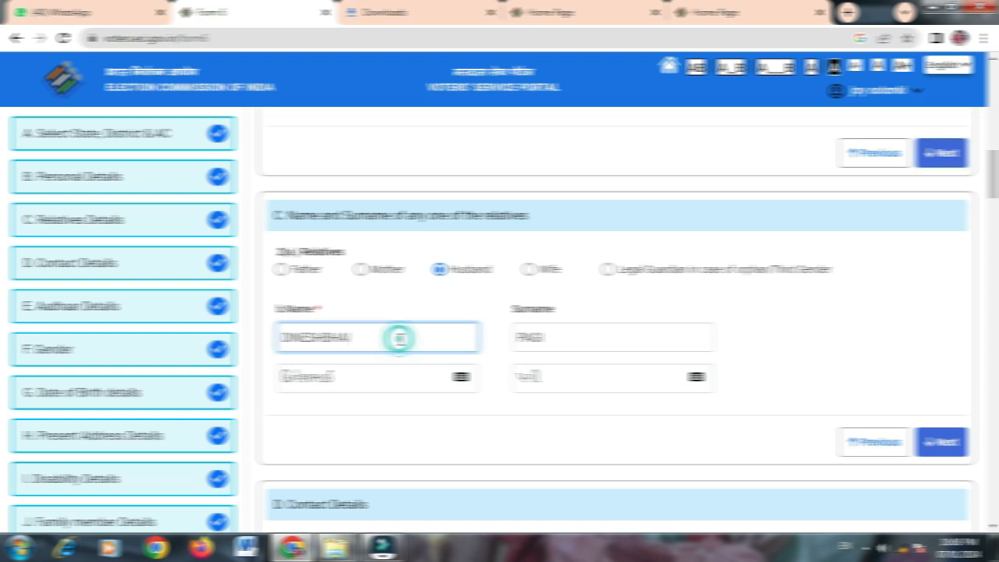
left_click(439, 288)
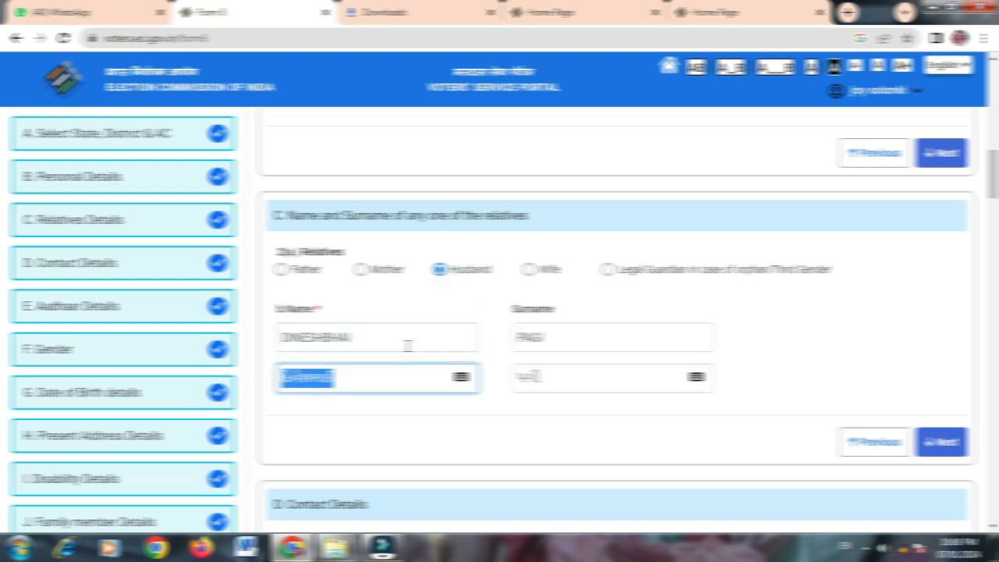
scroll(555, 344, "down", 2)
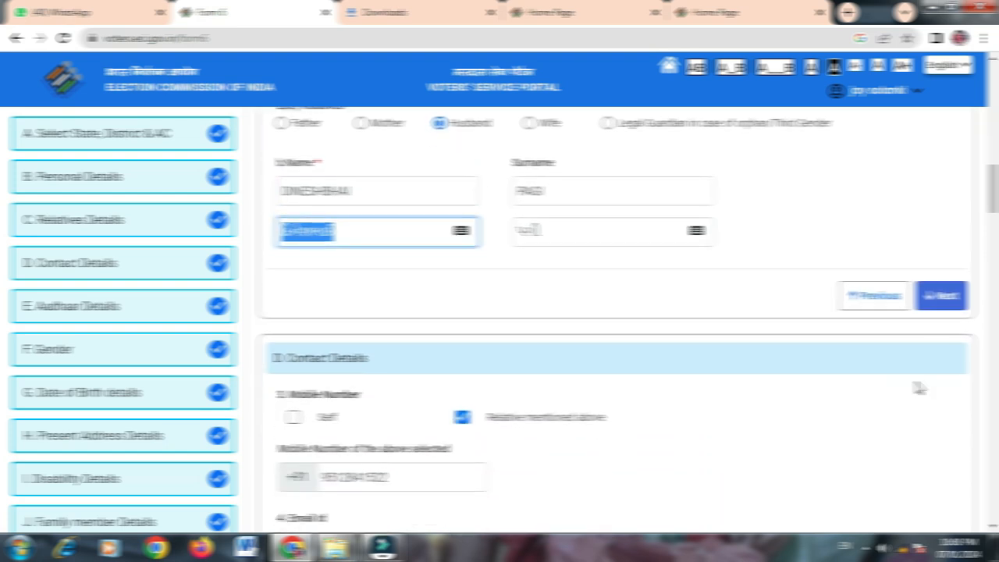
scroll(921, 316, "down", 2)
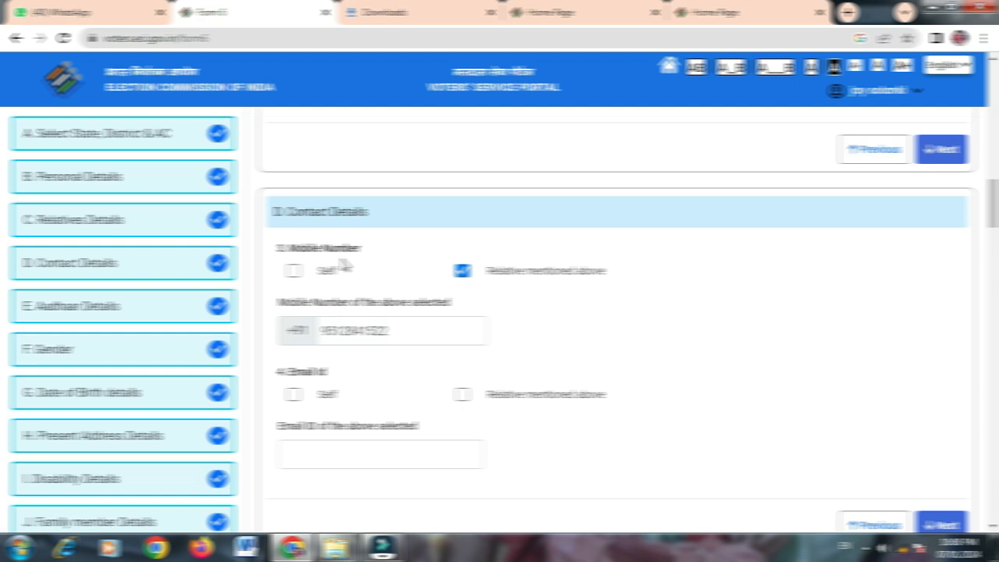
scroll(382, 260, "down", 1)
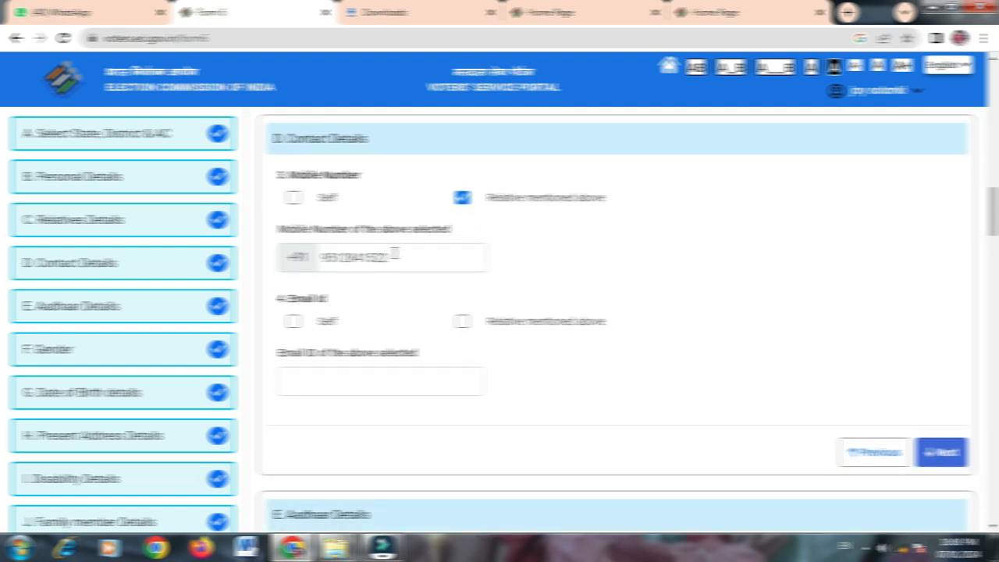
left_click(395, 258)
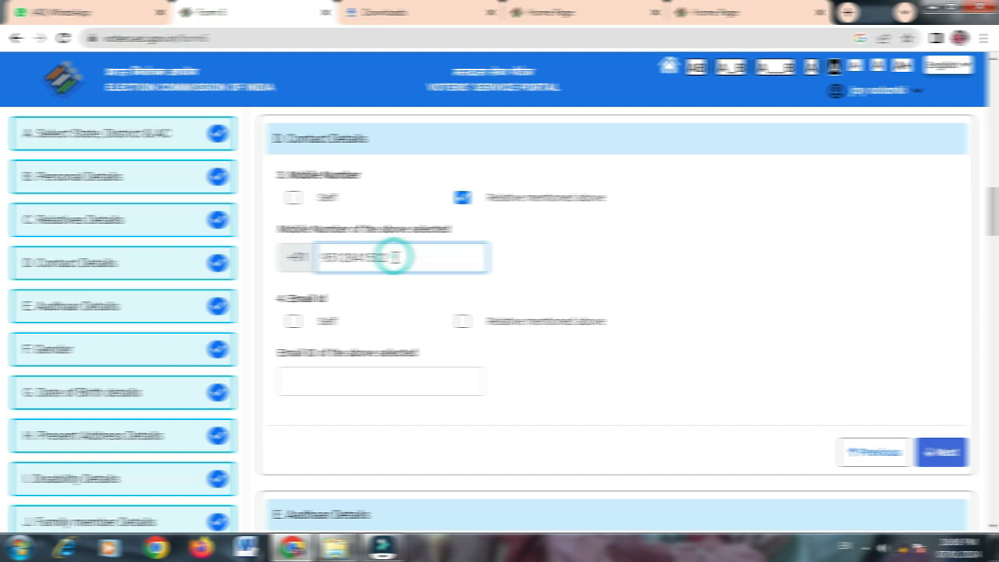
- Review the Aadhaar and Gender sections and continue to Date of Birth details to check the birth date and proof document
scroll(719, 429, "down", 4)
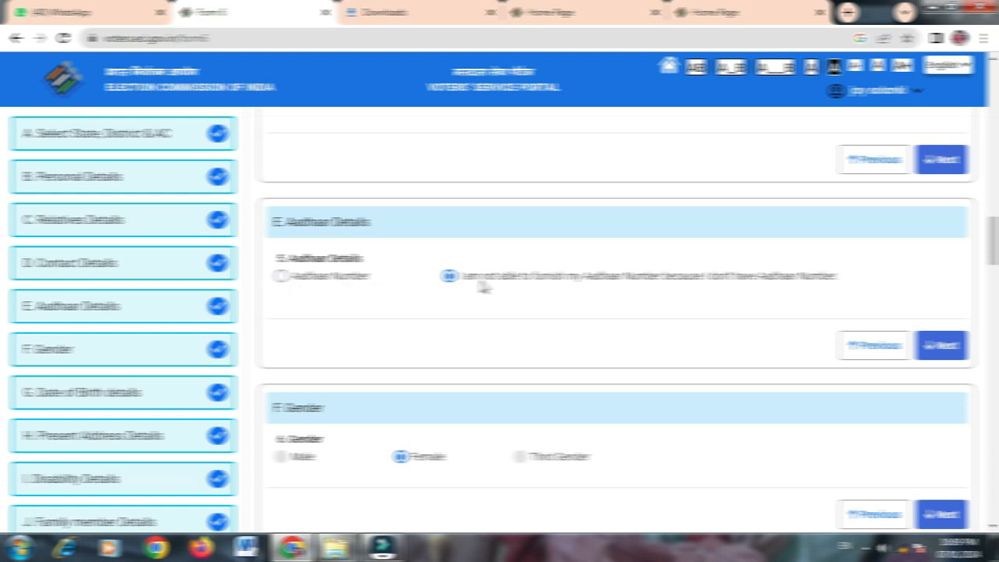
scroll(850, 351, "down", 1)
scroll(855, 354, "down", 3)
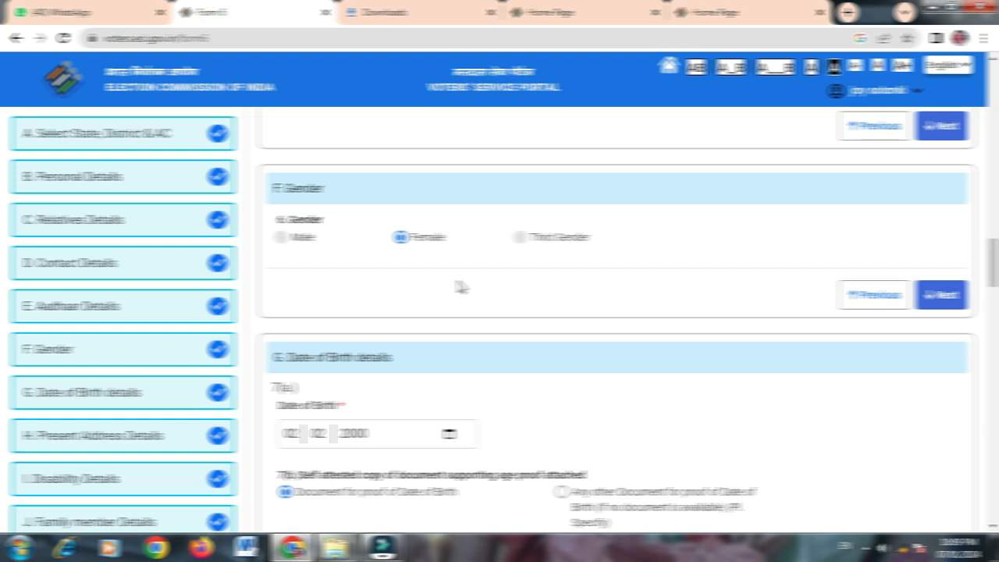
scroll(461, 289, "down", 3)
scroll(813, 234, "up", 3)
left_click(948, 301)
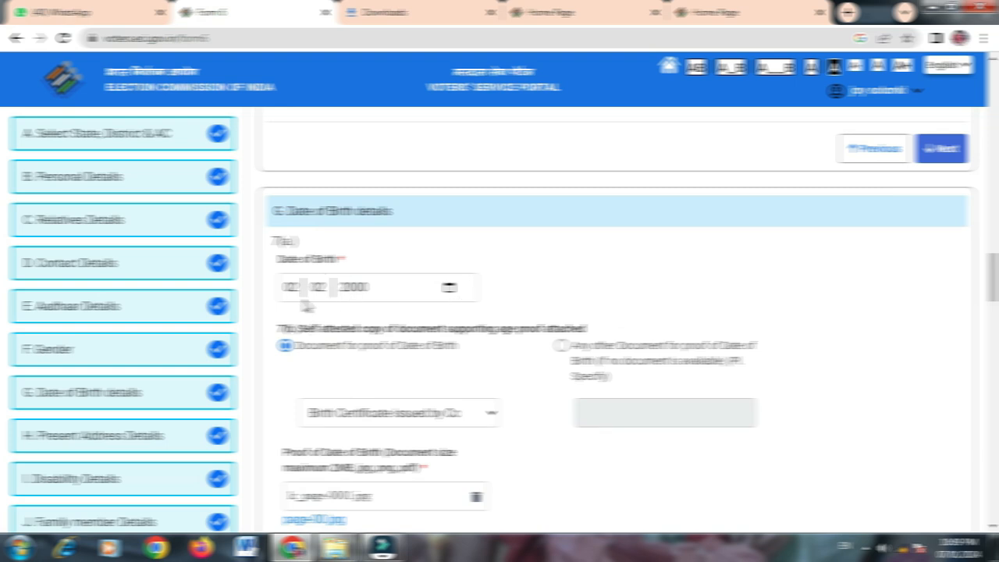
scroll(307, 307, "down", 2)
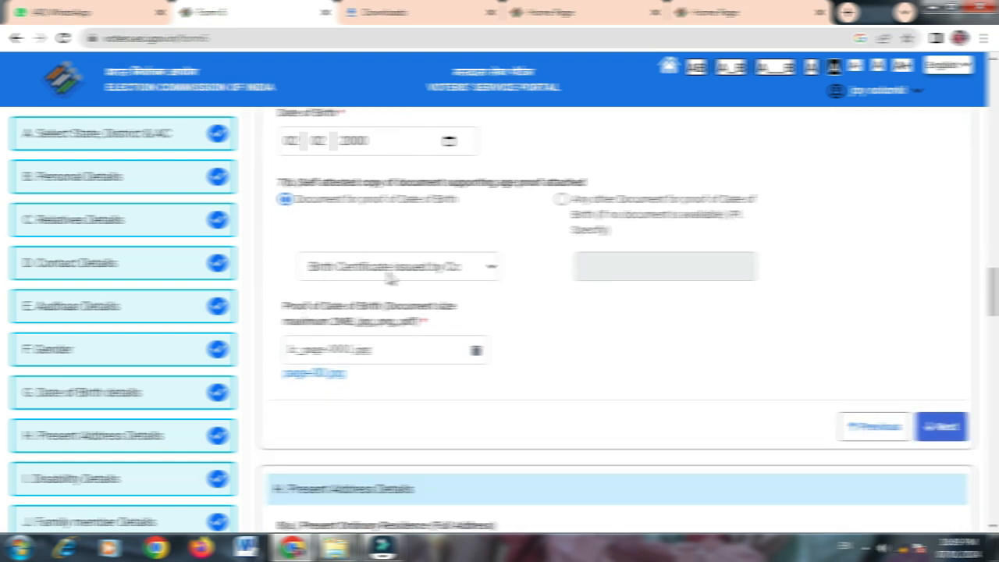
- Review the documents accepted as proof of date of birth, keeping the birth certificate option selected
left_click(389, 273)
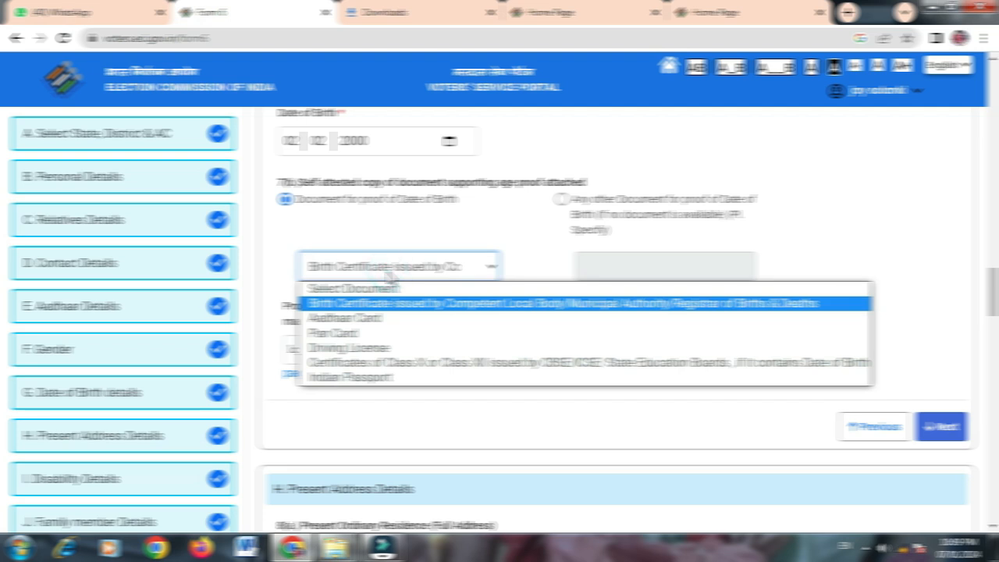
left_click(389, 270)
left_click(389, 269)
left_click(377, 306)
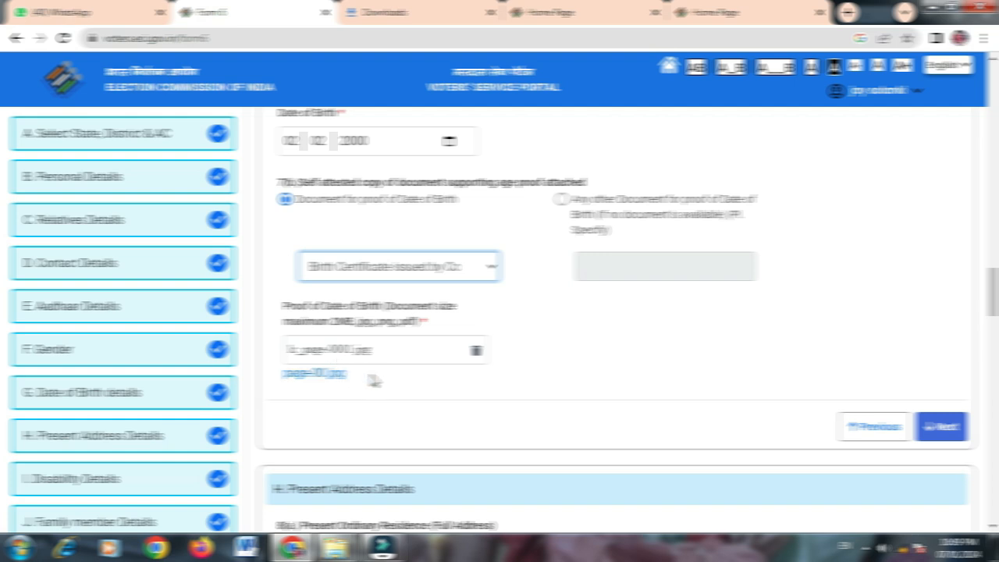
- Review the Present Address Details section, from house number, street, village and post office through PIN code, tehsil, district and state
scroll(928, 432, "down", 1)
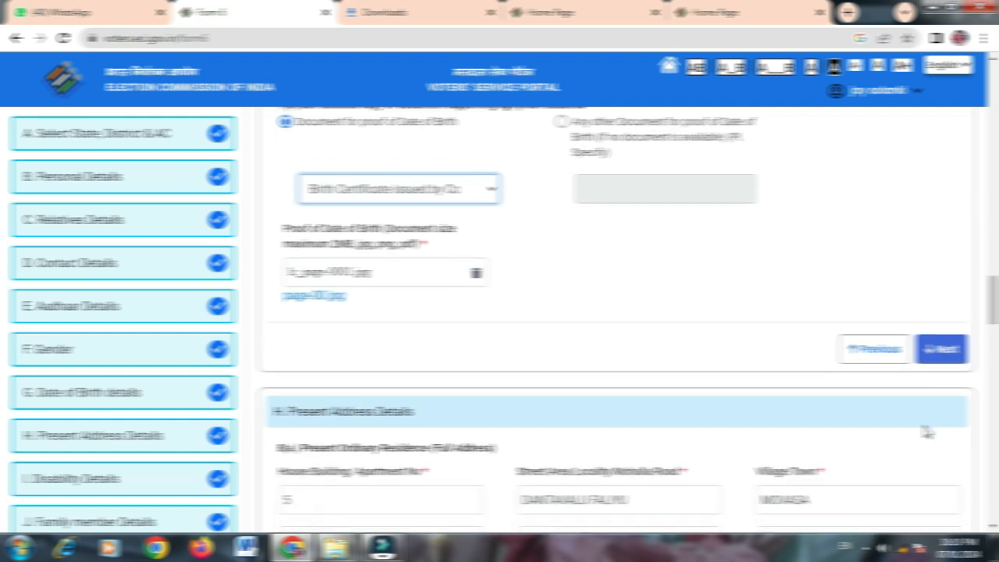
scroll(647, 403, "down", 2)
scroll(488, 397, "down", 1)
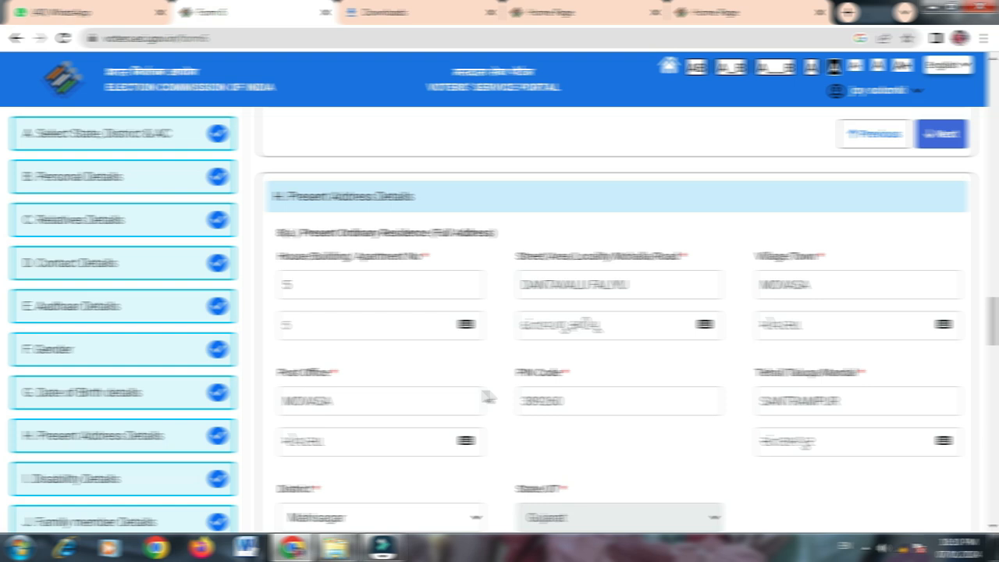
scroll(487, 396, "down", 1)
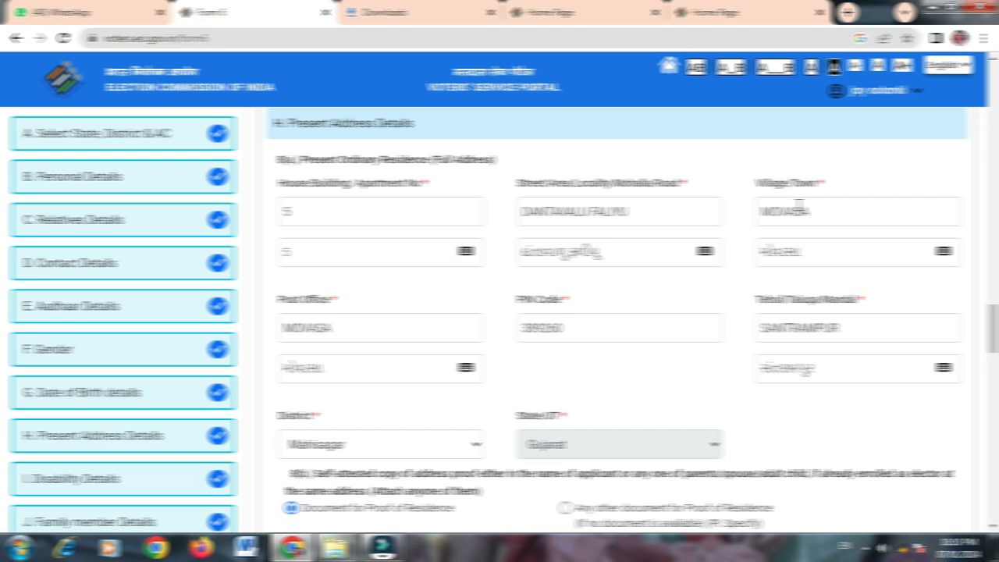
scroll(307, 323, "down", 1)
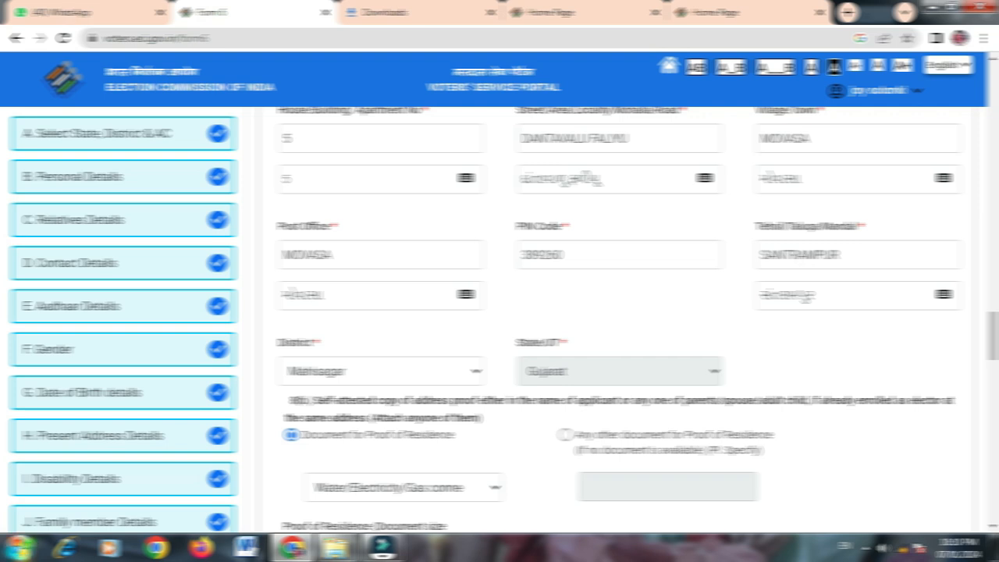
scroll(82, 504, "down", 4)
scroll(194, 408, "up", 2)
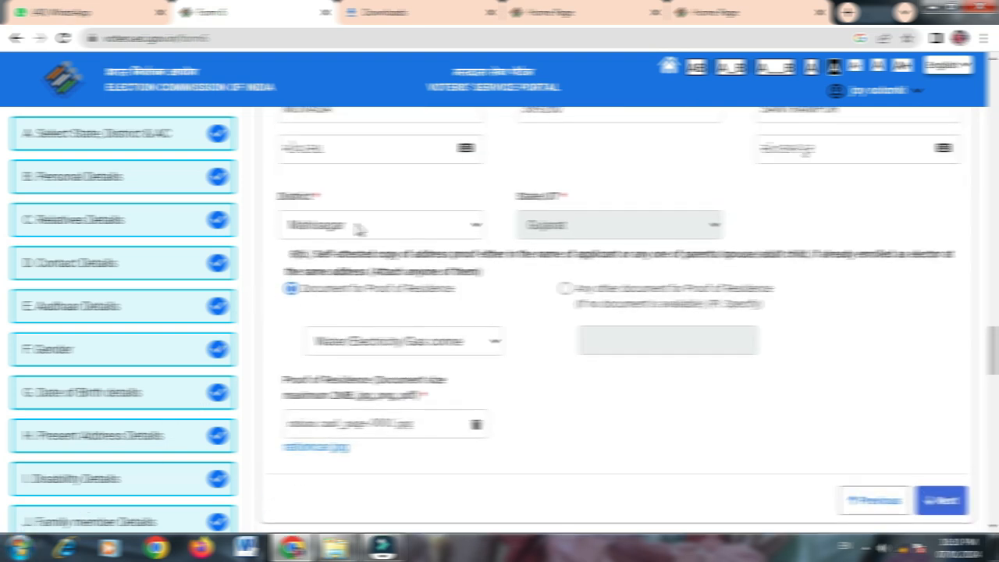
scroll(336, 300, "down", 1)
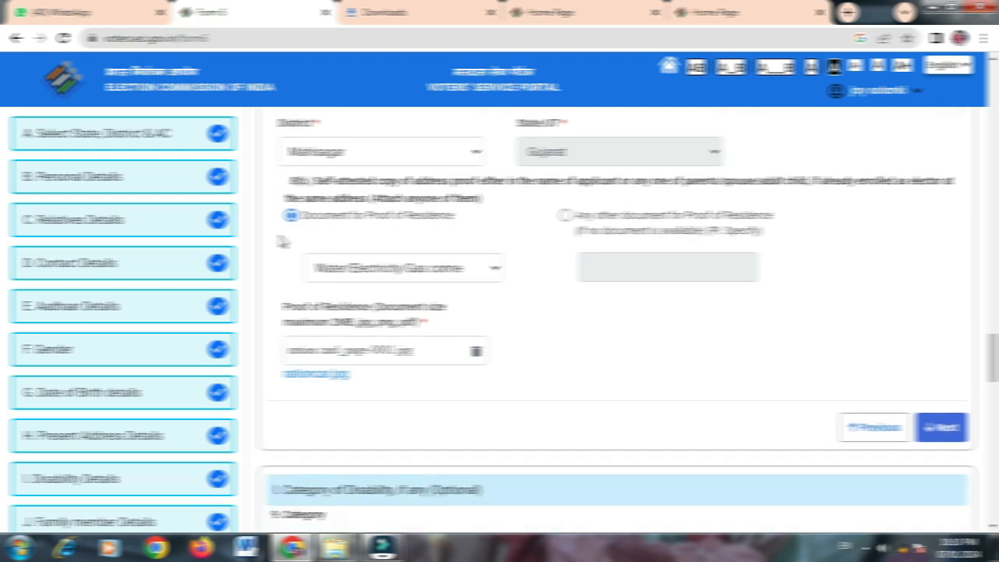
- Review the documents accepted as proof of residence and the residence proof file attached in Present Address Details
left_click(337, 270)
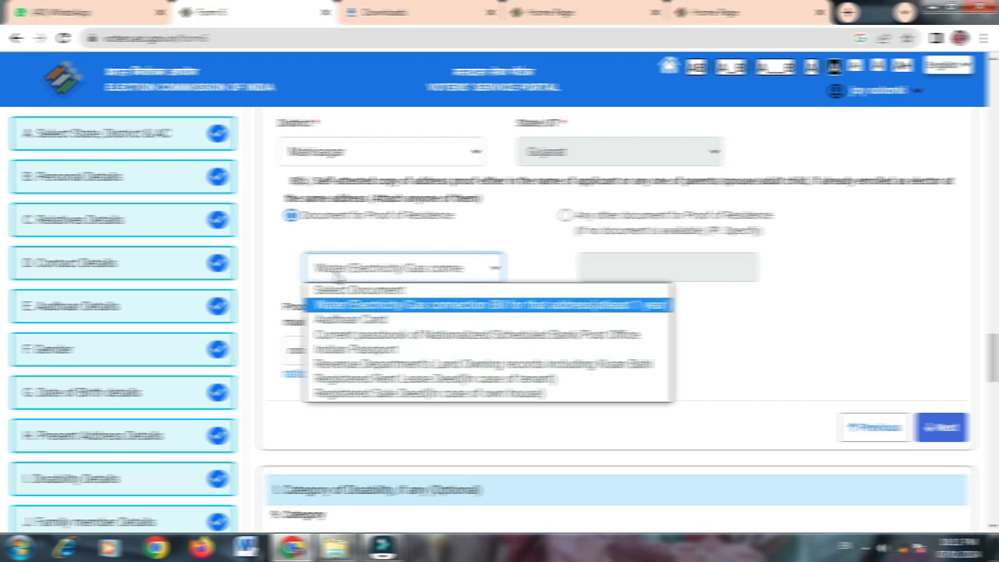
left_click(269, 257)
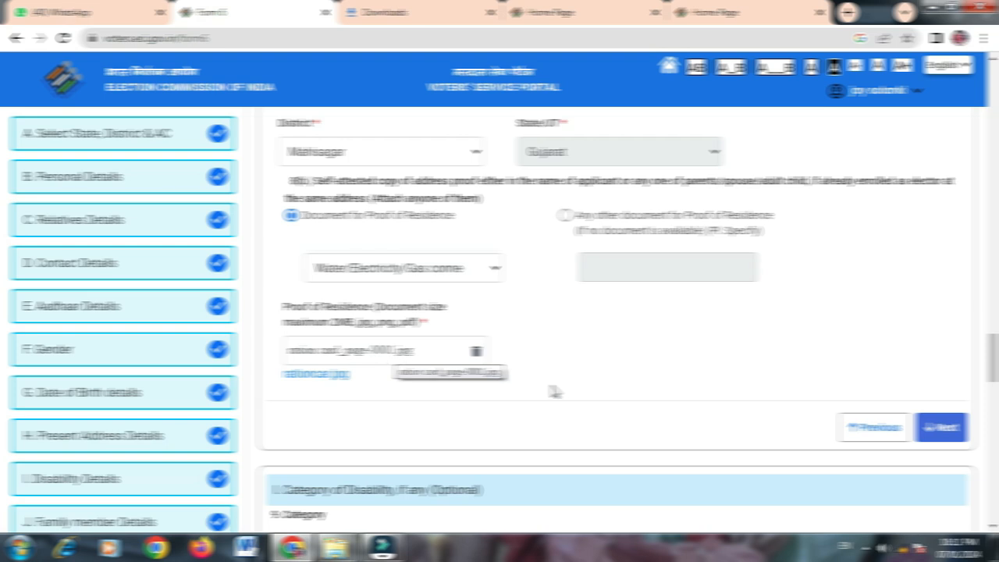
scroll(551, 392, "down", 2)
scroll(552, 304, "up", 1)
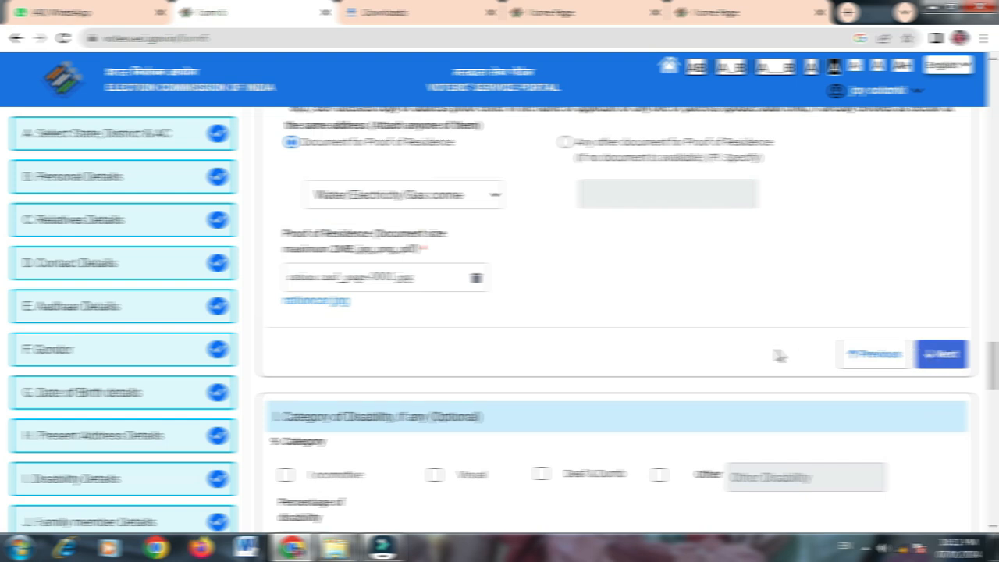
- Review the optional Category of Disability section, including category, percentage and certificate fields
scroll(772, 351, "down", 3)
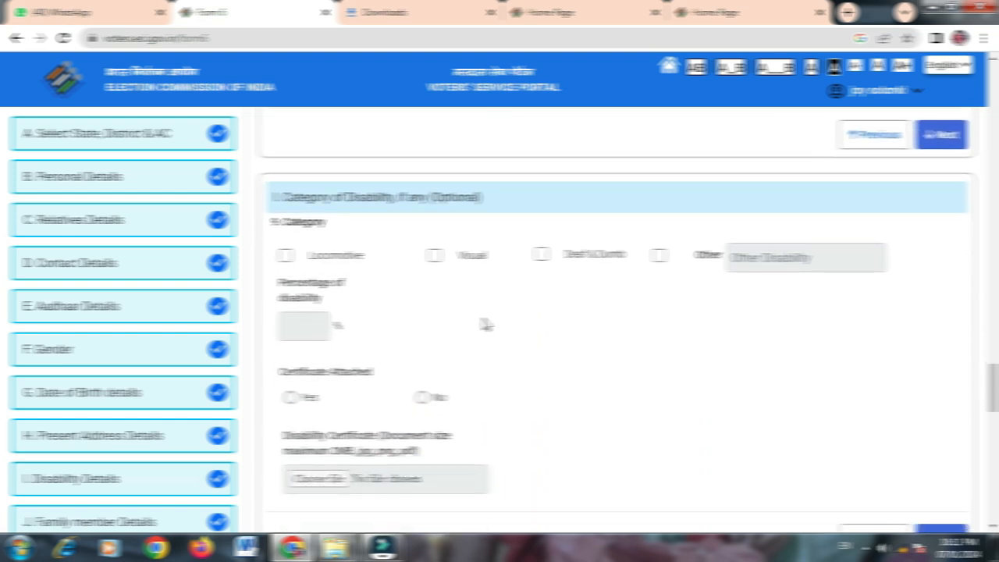
scroll(487, 312, "down", 1)
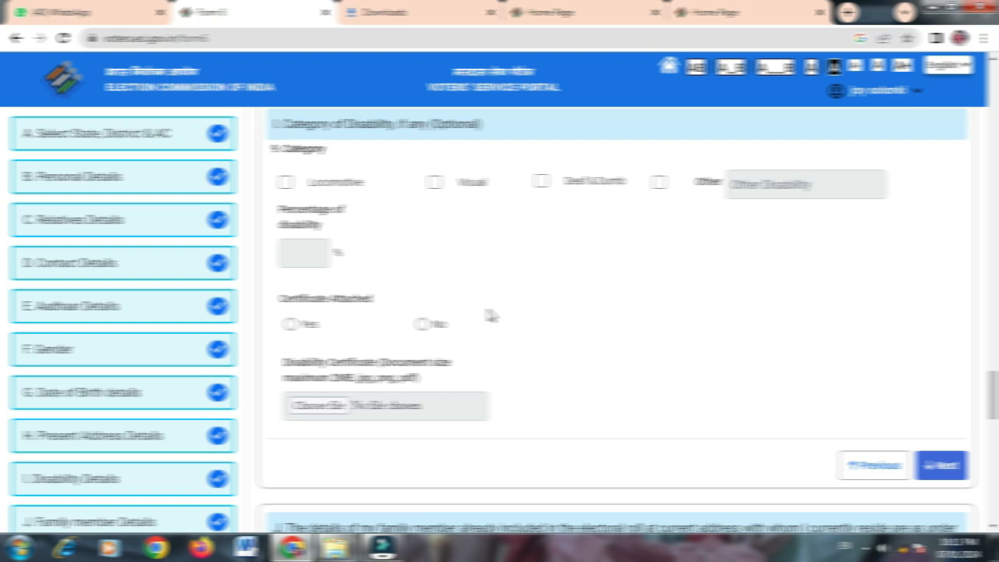
scroll(490, 315, "down", 2)
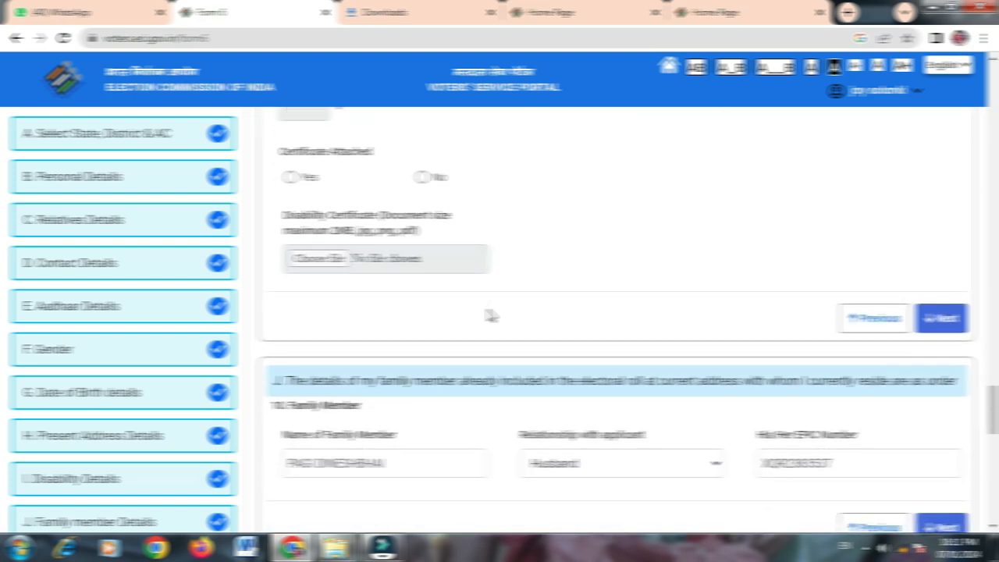
- Review the family member's name and EPIC number fields in section J and the available relationship options, keeping Husband selected
scroll(489, 315, "down", 2)
scroll(490, 315, "down", 1)
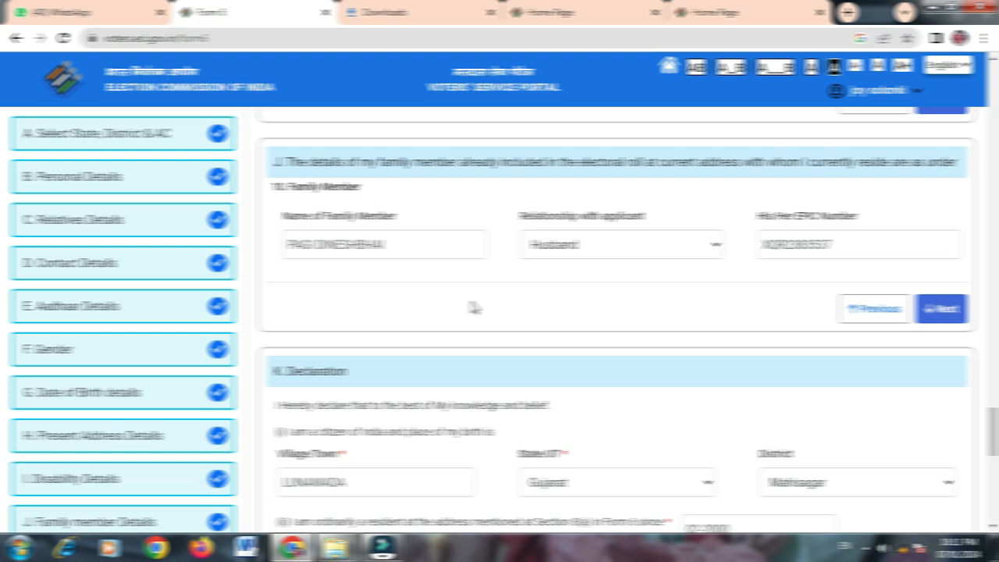
left_click(591, 248)
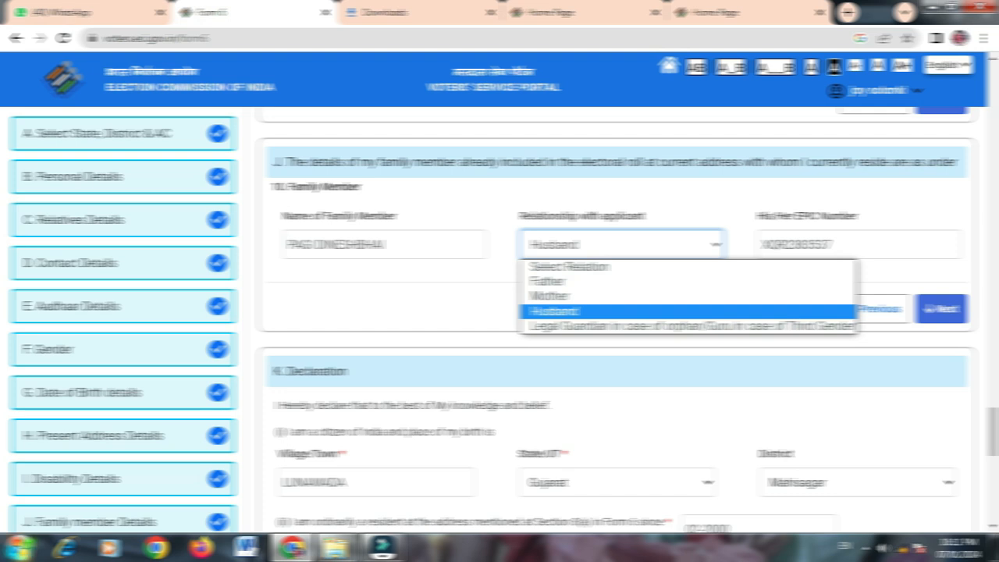
left_click(352, 313)
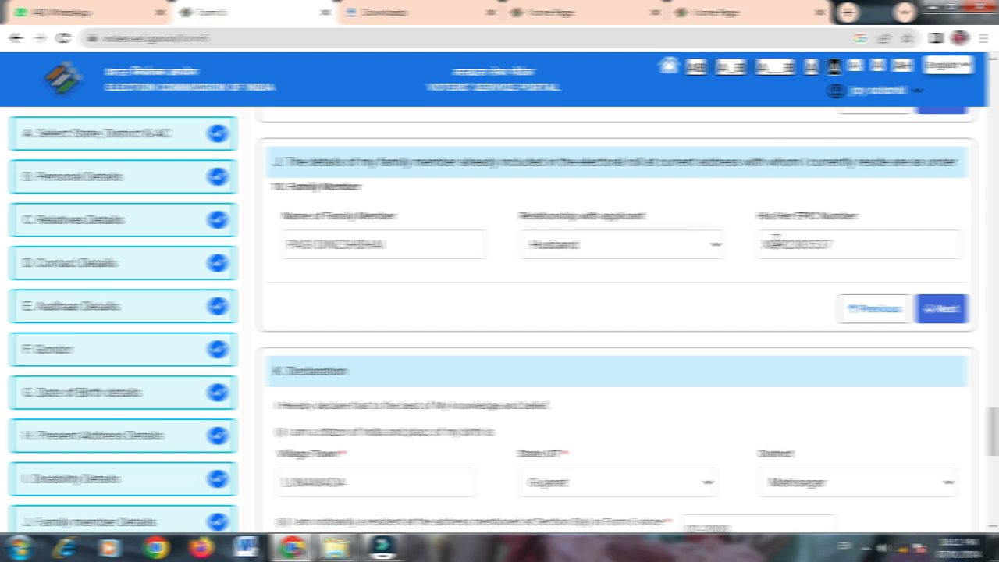
left_click(418, 242)
left_click(534, 246)
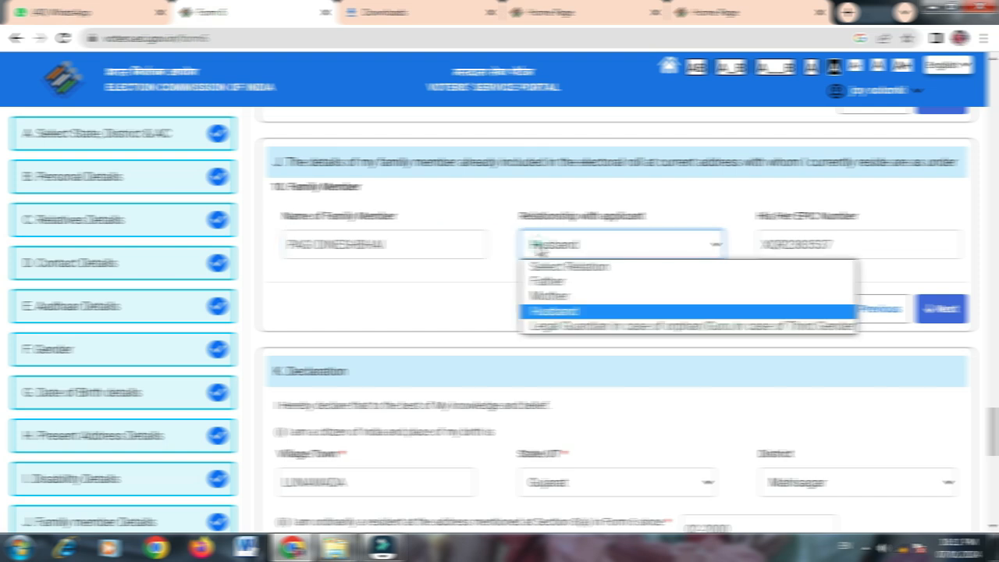
left_click(536, 245)
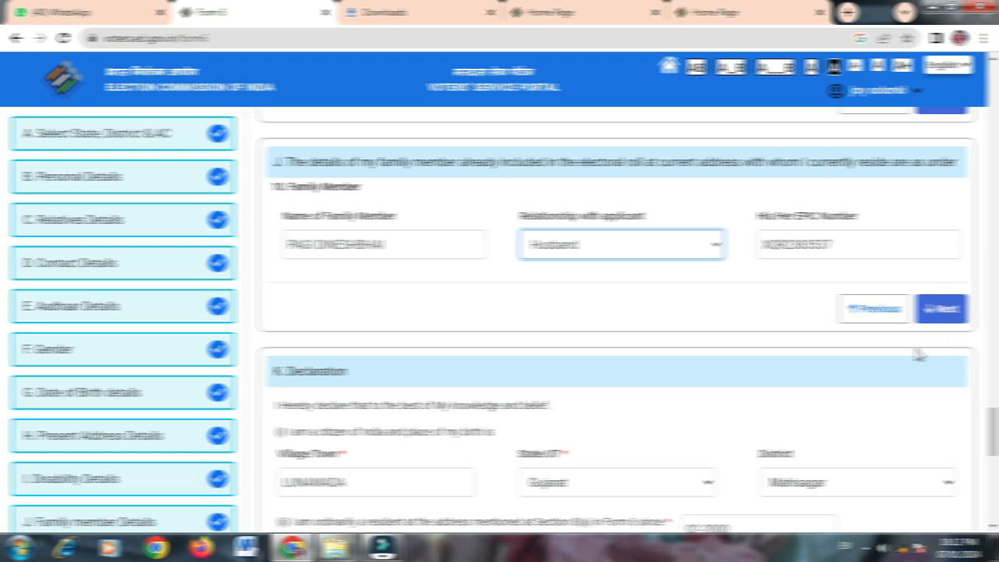
- Review the birthplace fields in the Declaration section, checking the village or town and the state and district options
scroll(869, 319, "down", 1)
scroll(727, 334, "down", 1)
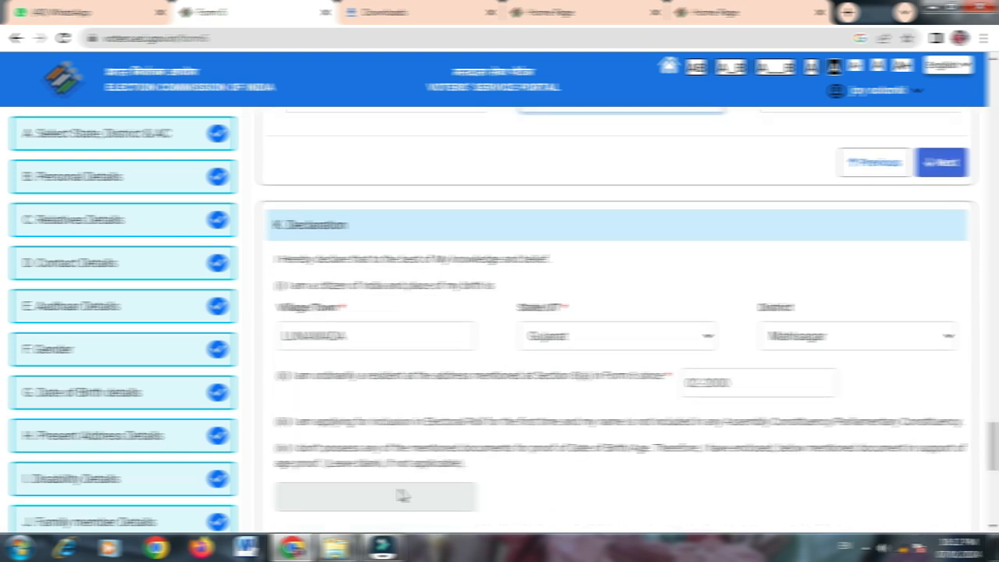
scroll(386, 416, "down", 1)
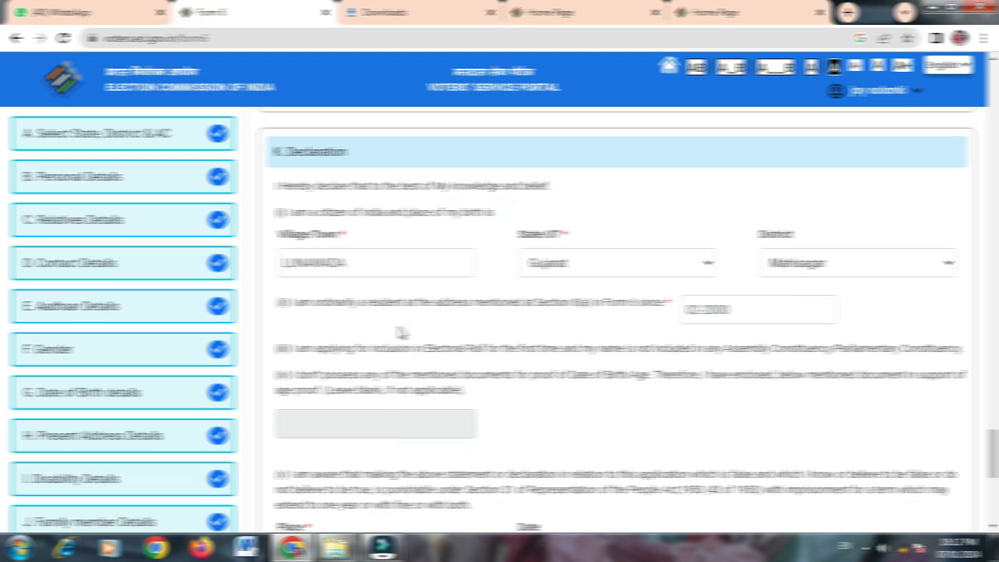
double_click(345, 262)
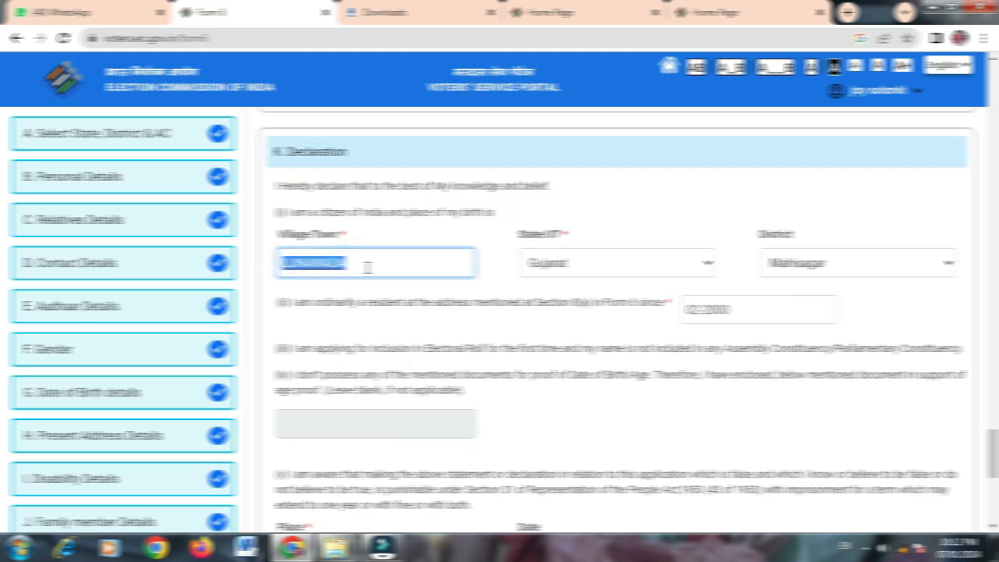
left_click(366, 267)
left_click(604, 265)
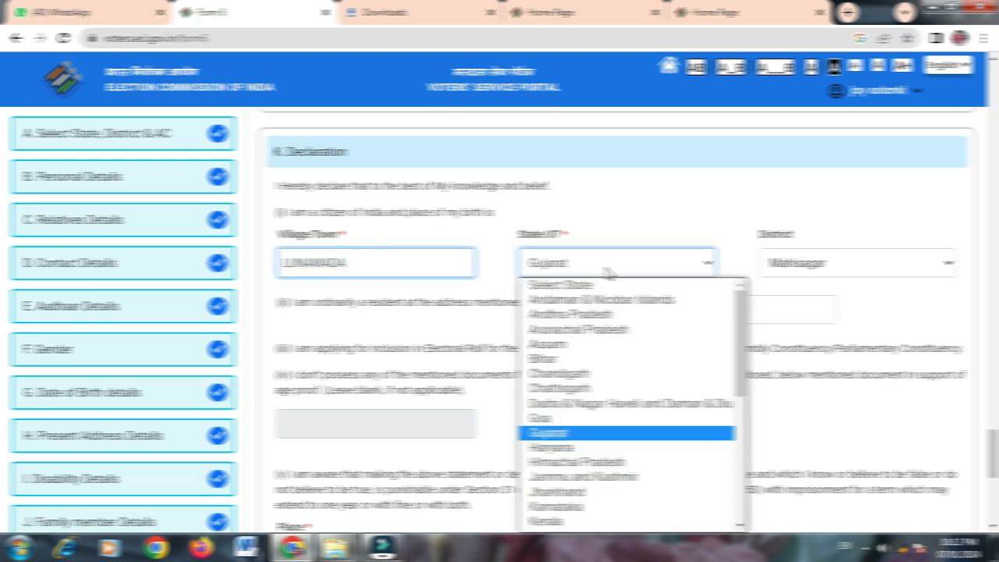
left_click(607, 267)
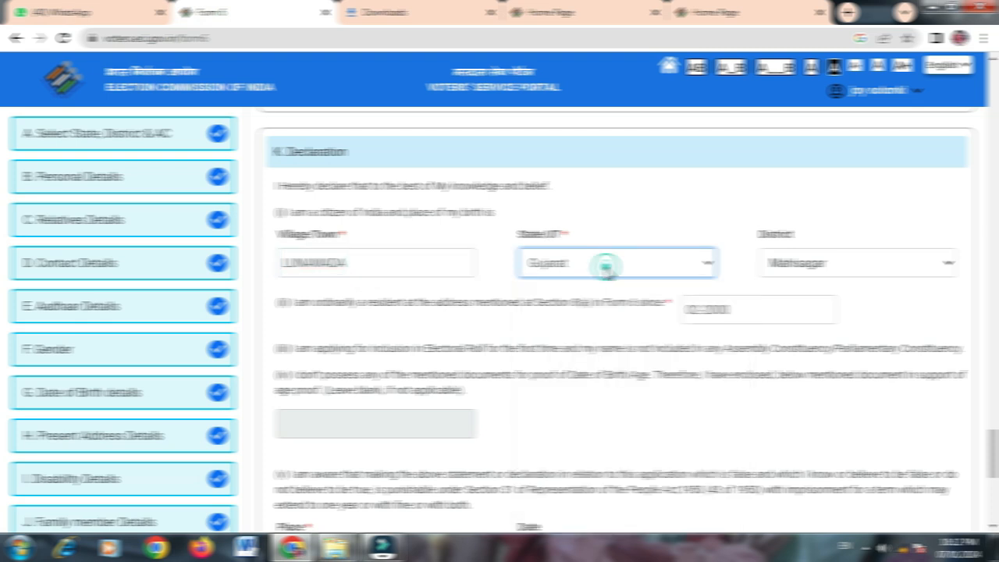
left_click(790, 269)
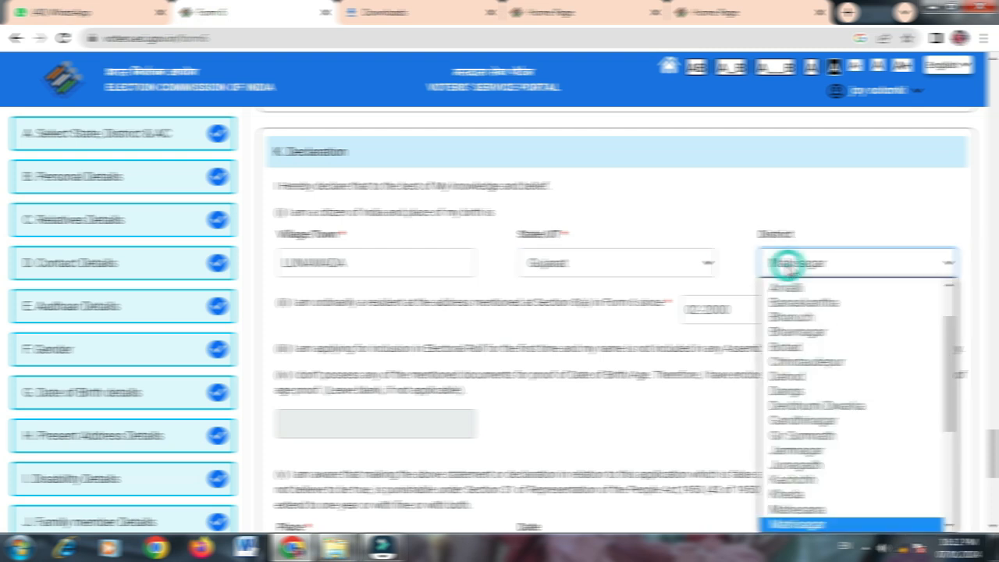
left_click(785, 263)
- Check the resident-since month, place and date in the Declaration section and continue to the Captcha section
scroll(735, 267, "down", 1)
left_click(720, 235)
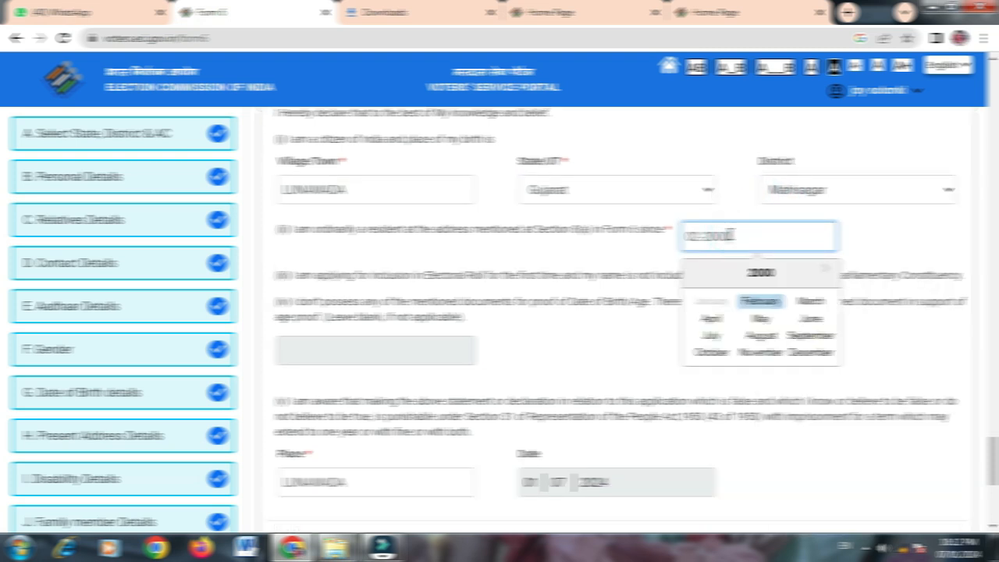
left_click(729, 220)
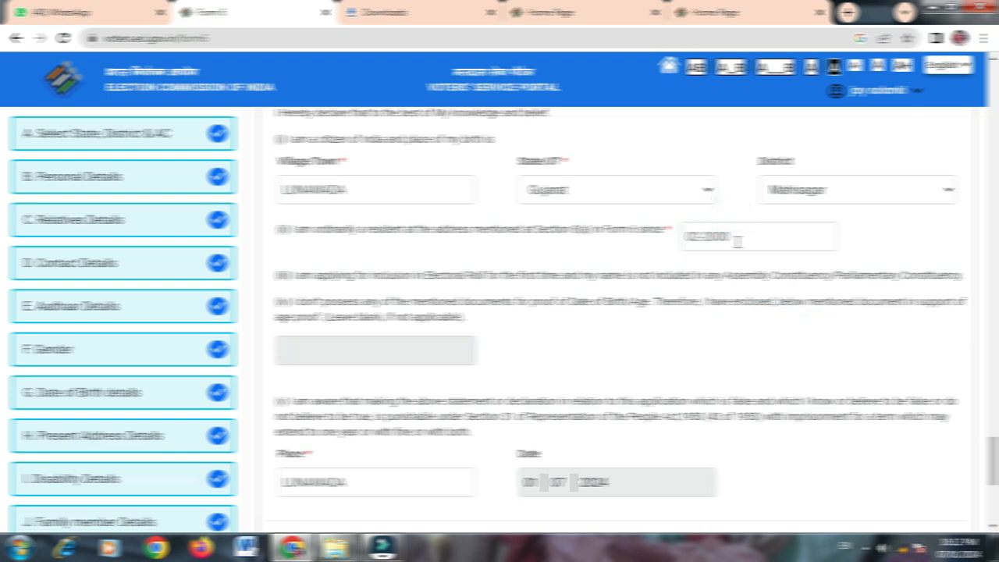
scroll(736, 237, "down", 2)
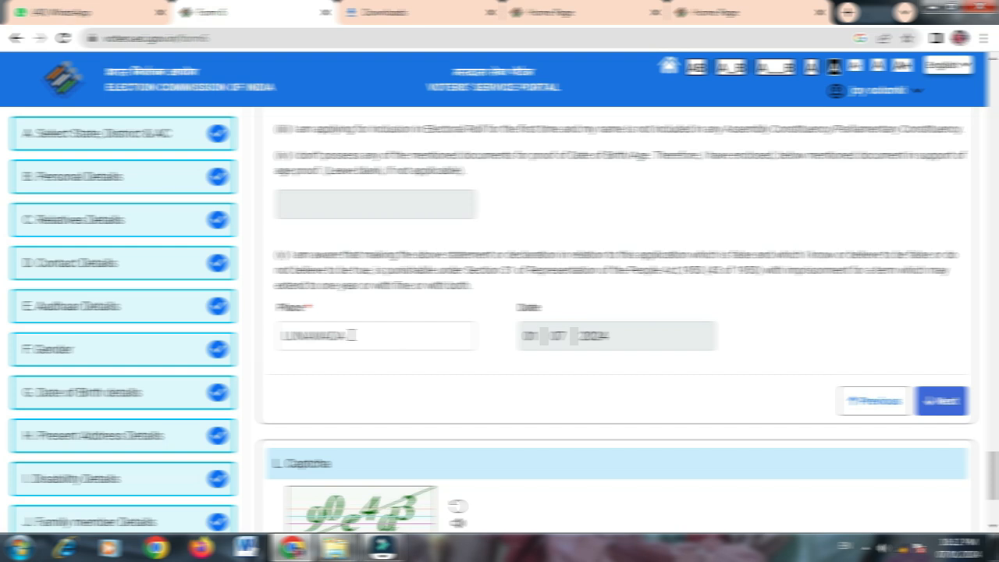
scroll(351, 335, "down", 1)
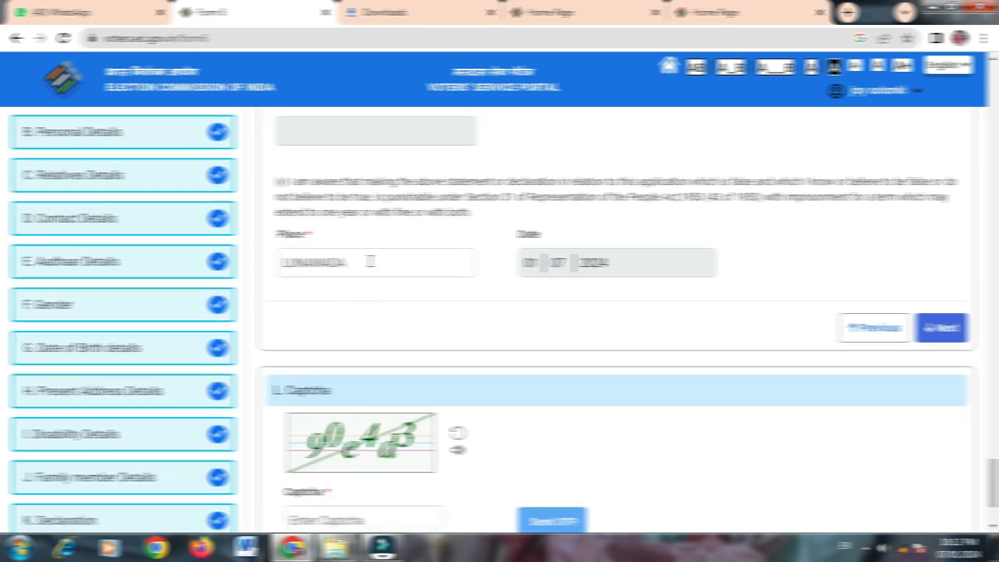
left_click(939, 328)
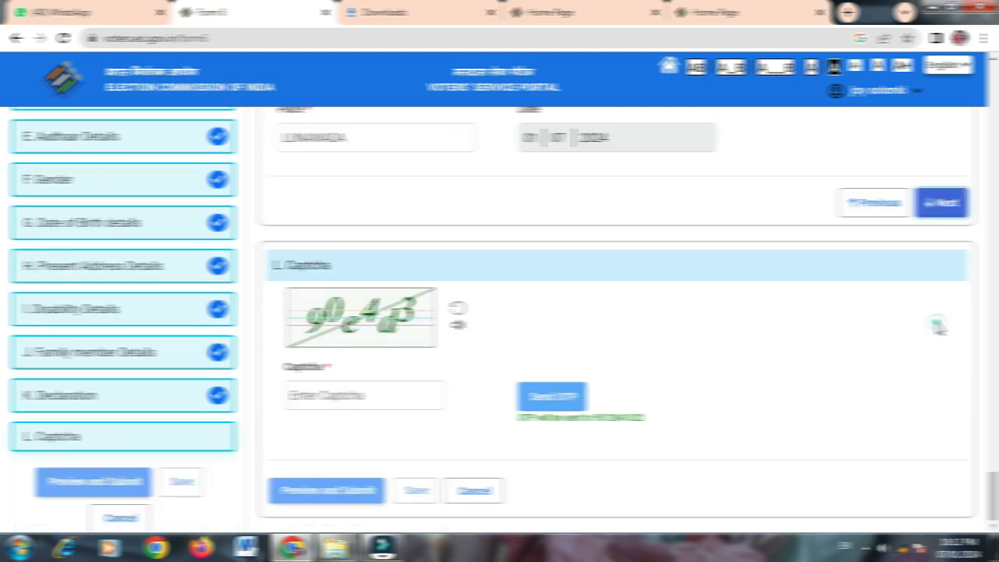
- Load a new captcha image, enter its captcha code, and send the OTP to the registered mobile number
left_click(458, 307)
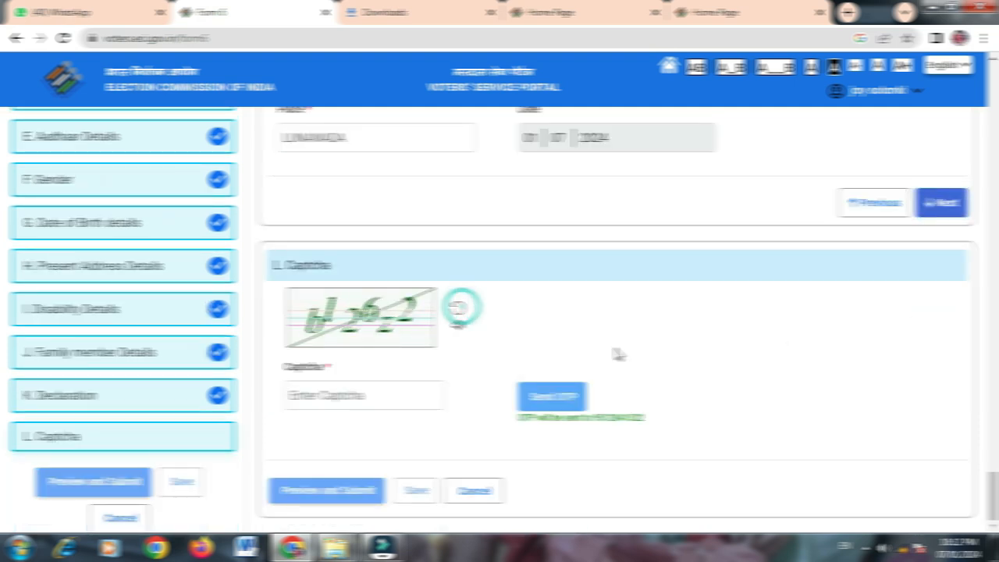
left_click(321, 399)
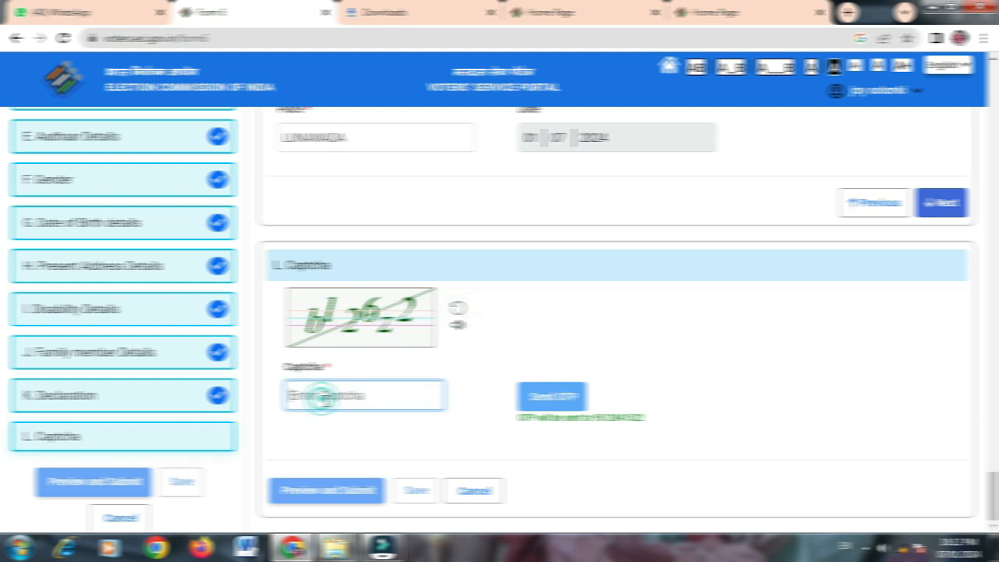
type("d")
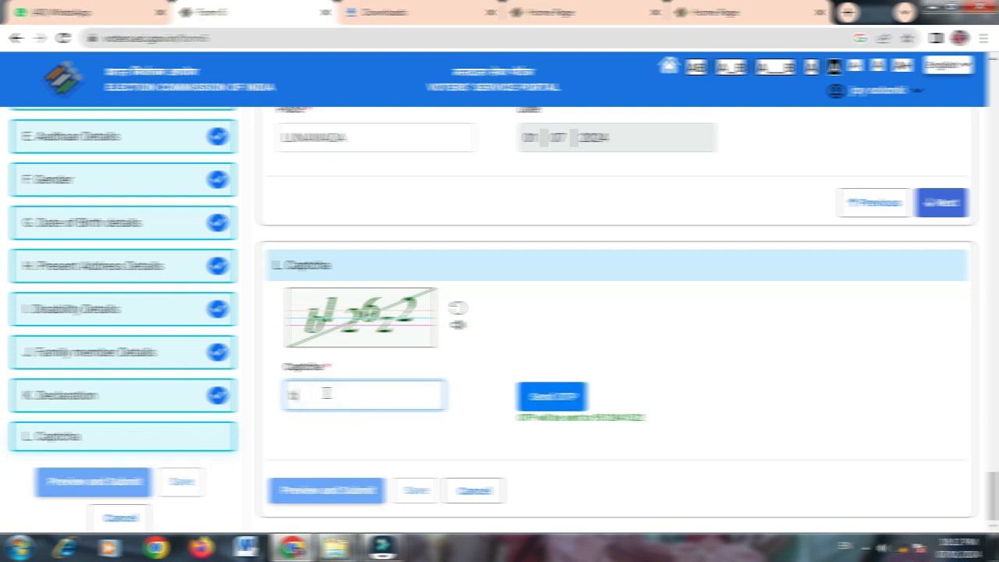
type("l26z2")
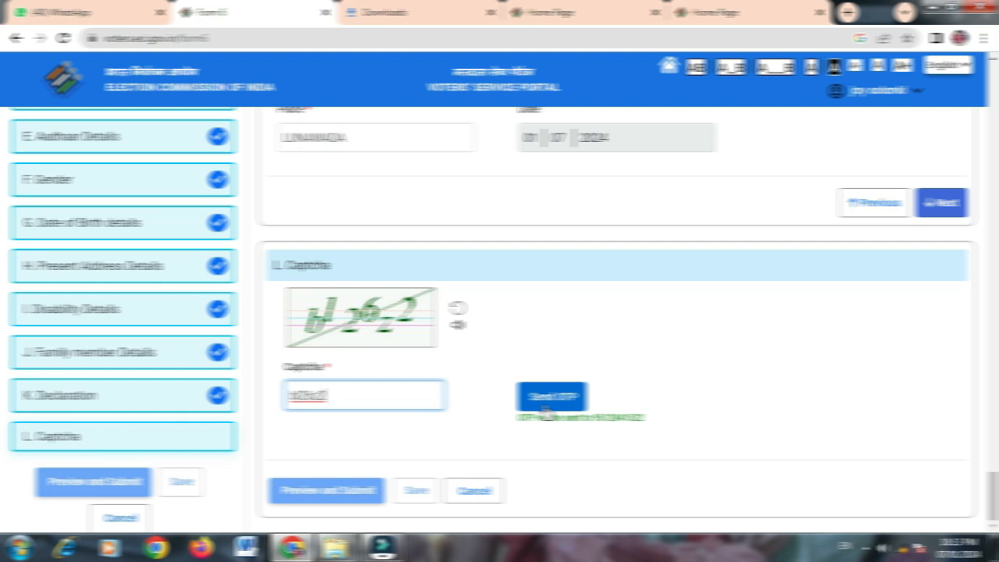
left_click(545, 402)
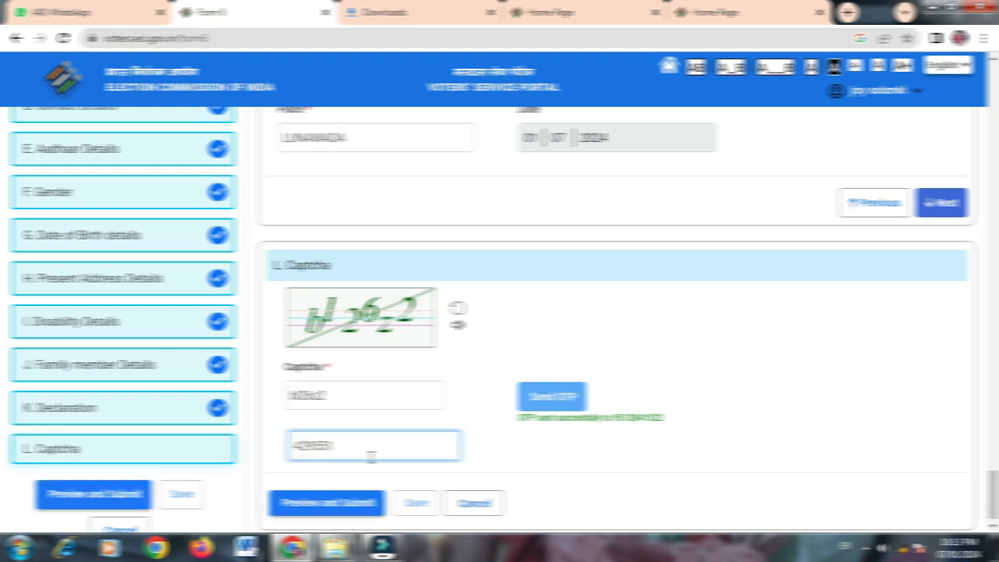
- Preview the completed Form 6, check its entries through to the declaration, and confirm the form's submission
scroll(369, 473, "down", 1)
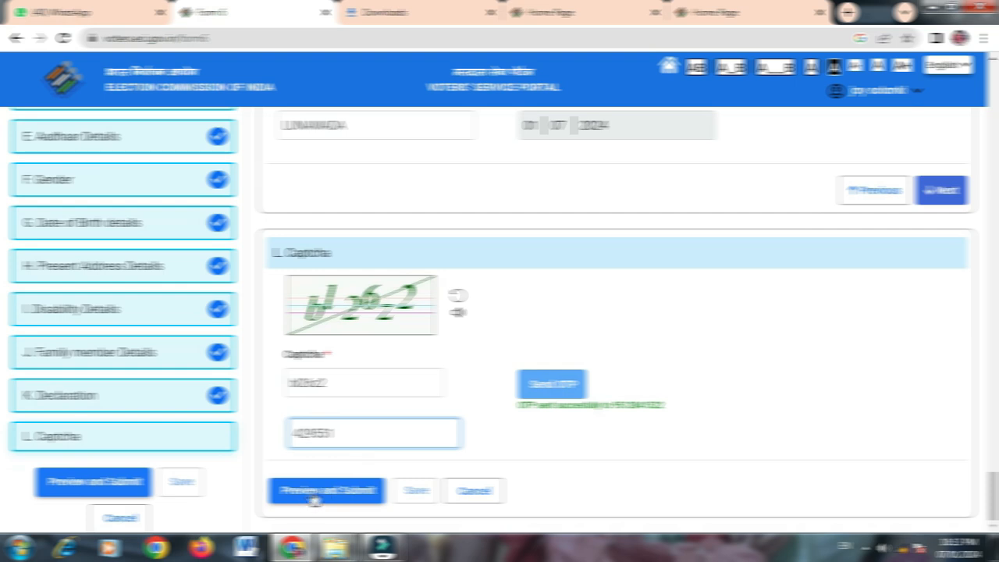
left_click(328, 493)
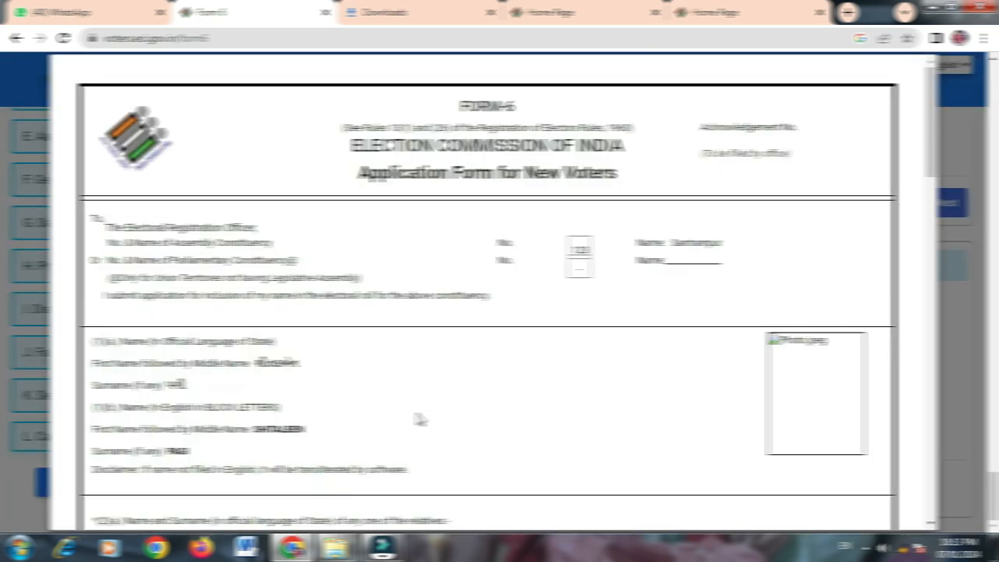
scroll(419, 420, "down", 2)
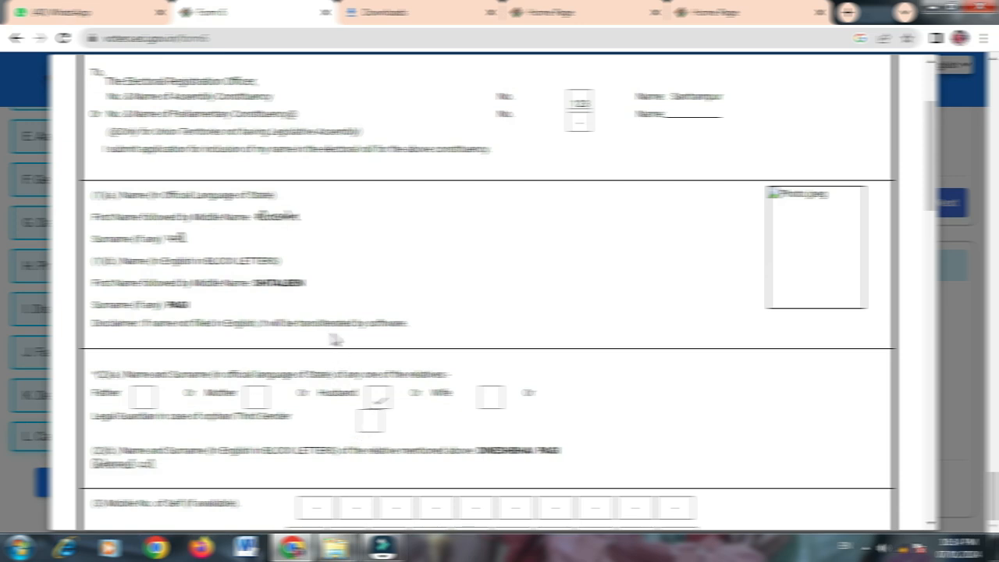
scroll(303, 238, "down", 1)
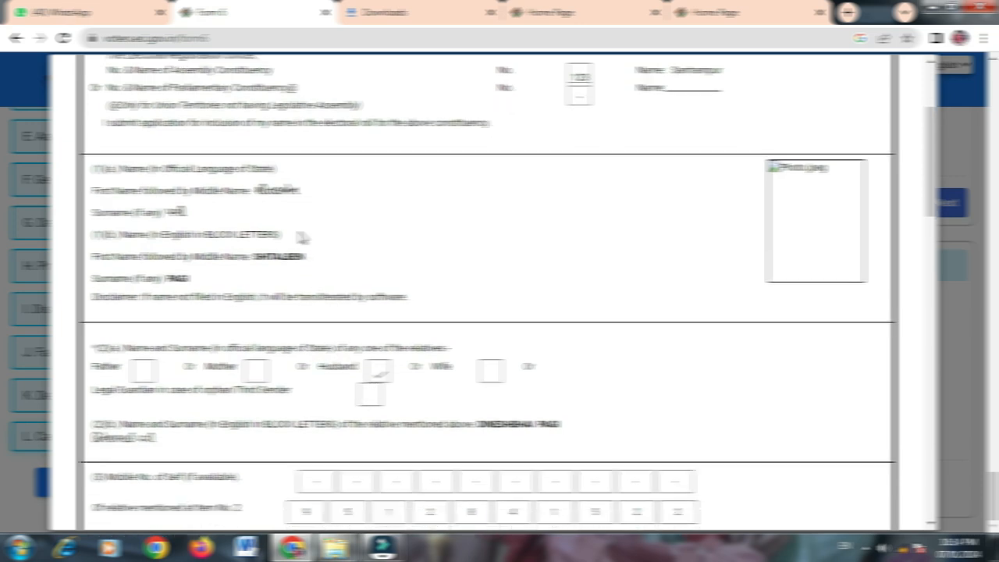
scroll(304, 238, "down", 1)
scroll(302, 238, "down", 5)
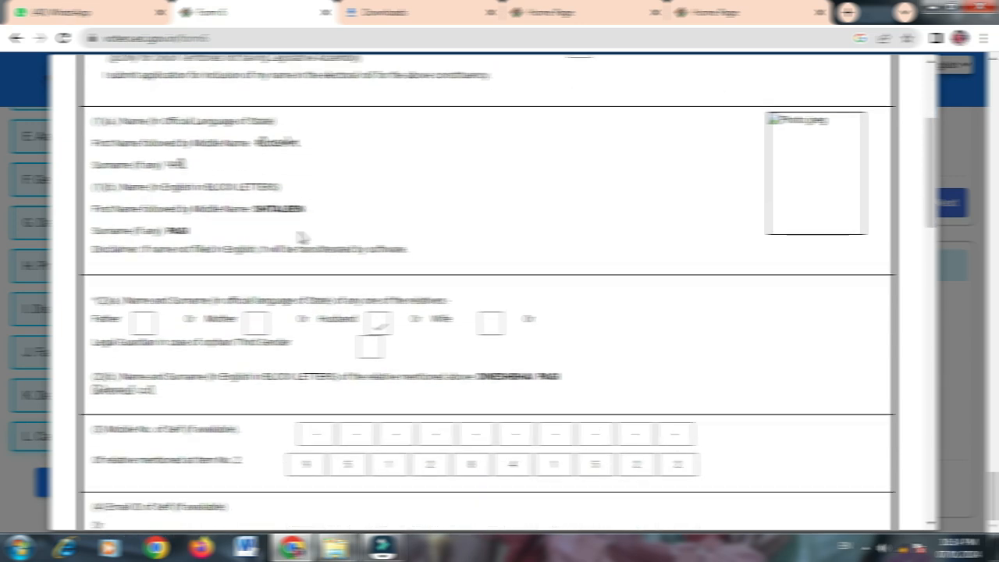
scroll(463, 322, "down", 10)
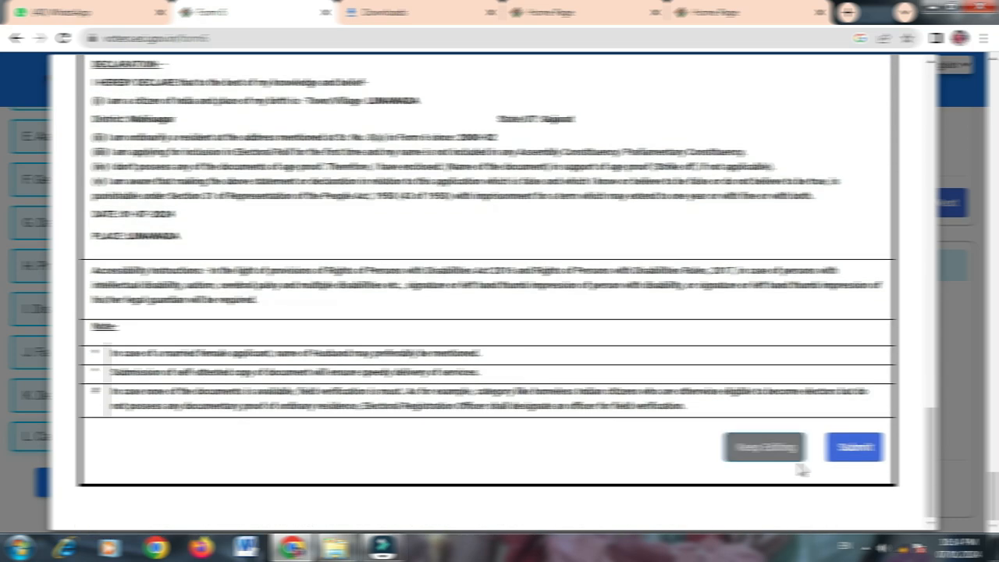
left_click(855, 456)
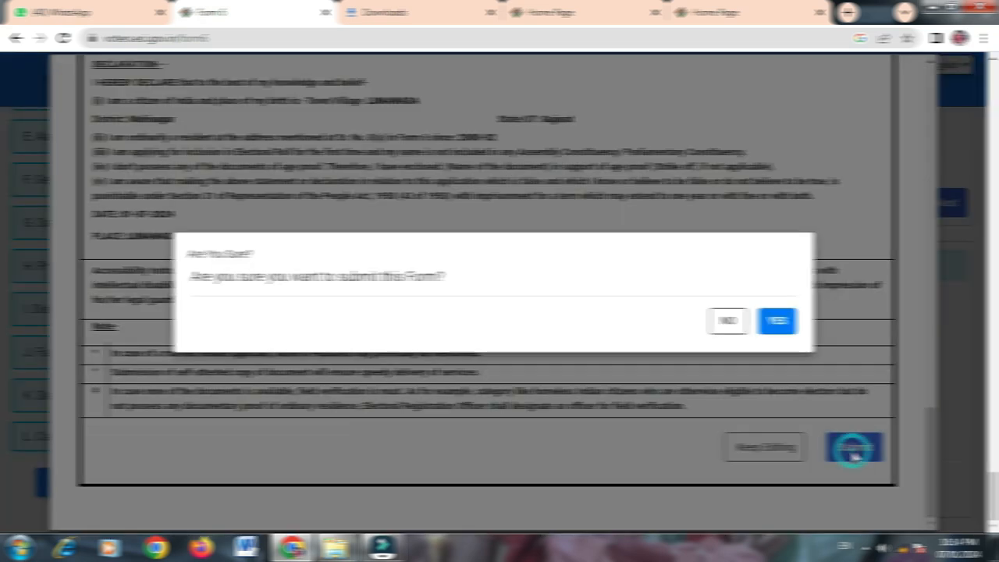
left_click(776, 322)
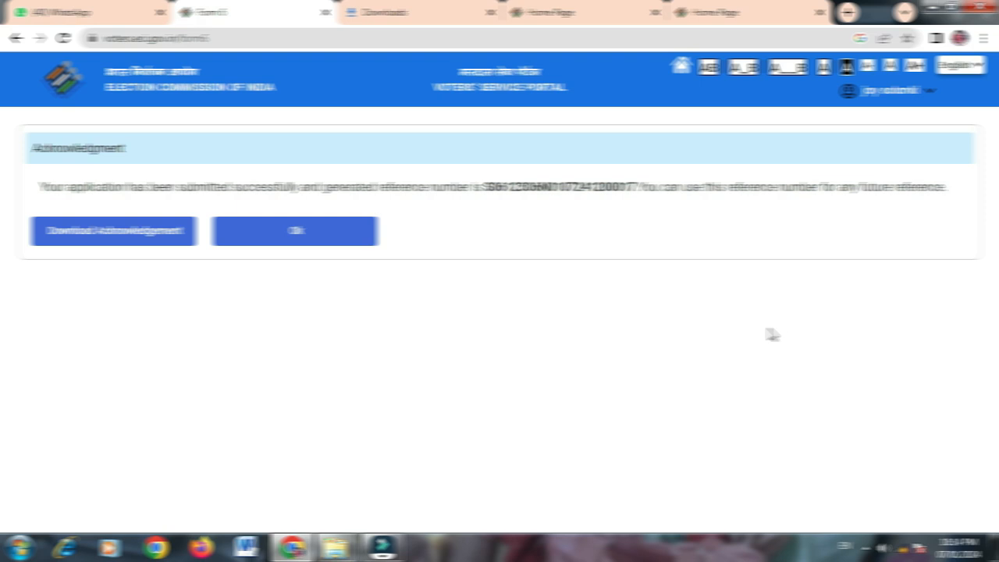
- Copy the generated application reference number and download the acknowledgement before returning to the portal's home page
left_click_drag(632, 186, 485, 185)
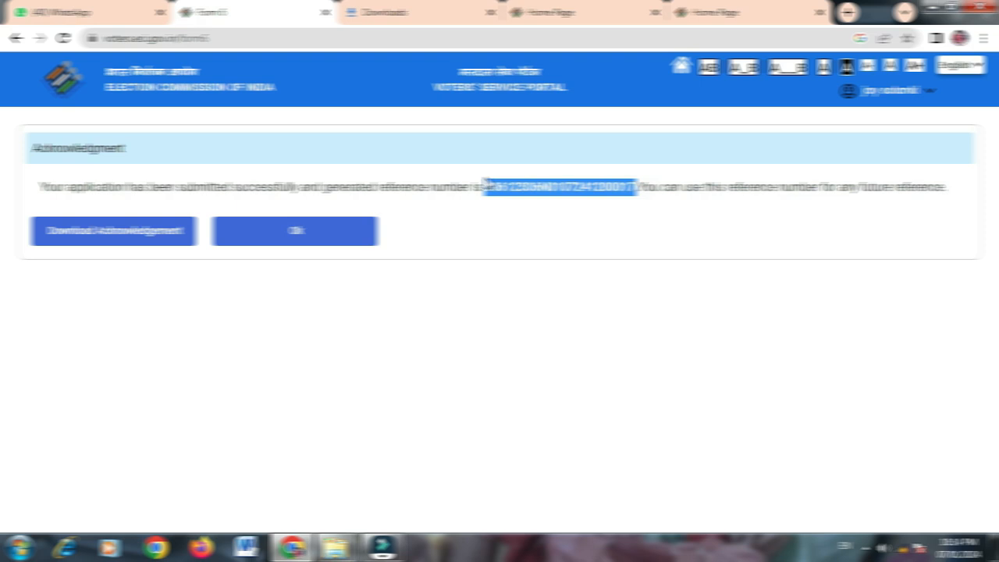
left_click(98, 242)
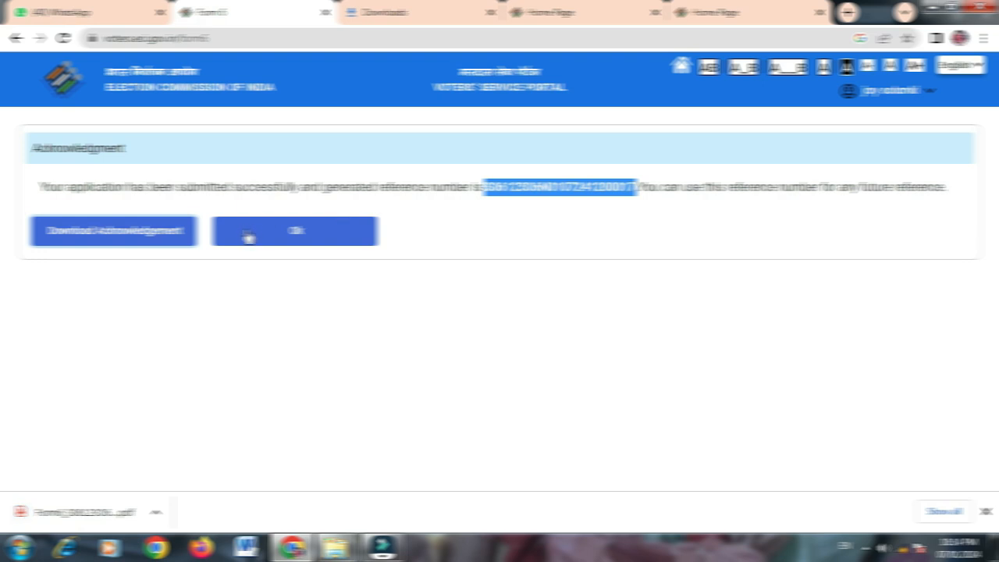
left_click(282, 243)
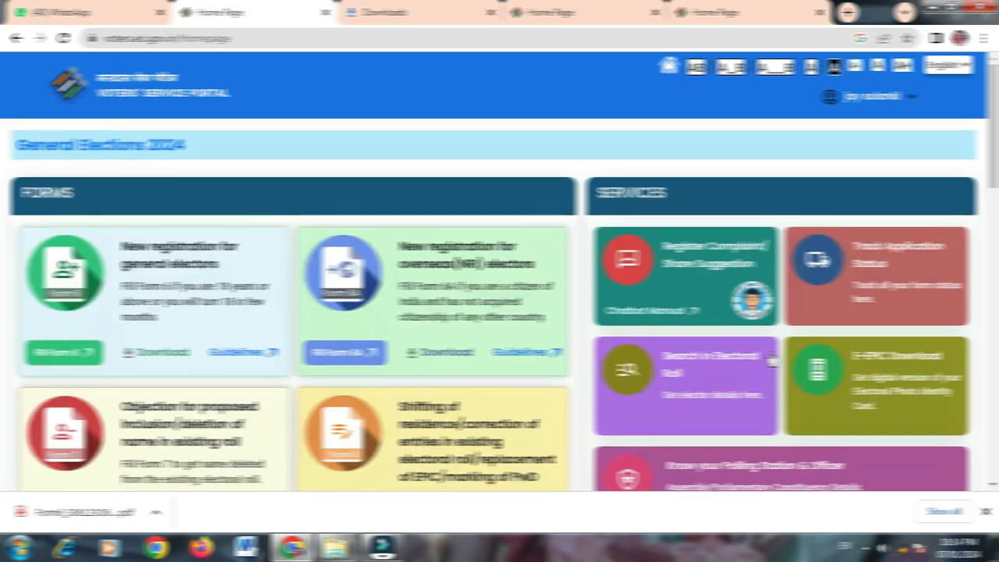
- Look up the application in Track Application Status using the copied reference number and Gujarat as the state
left_click(868, 251)
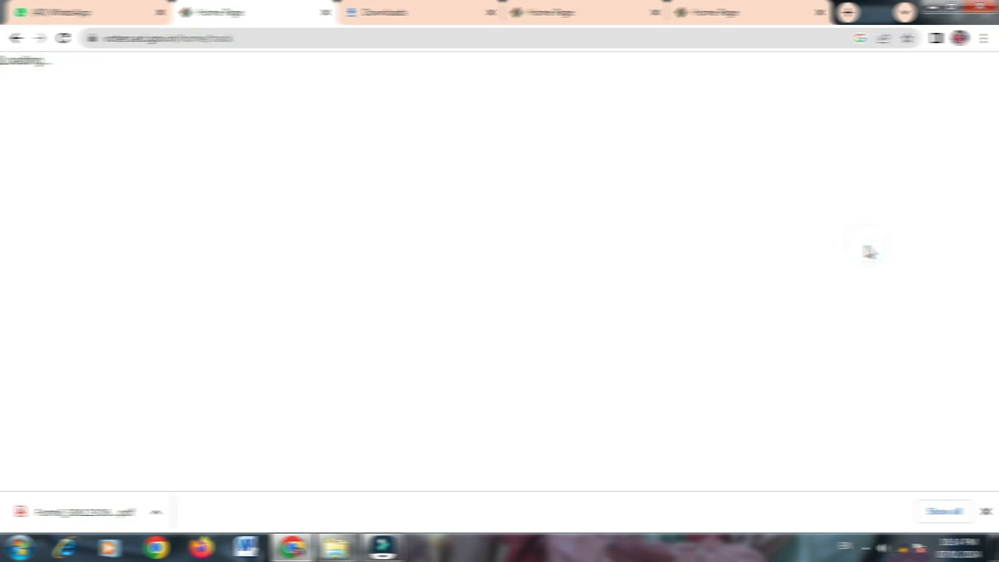
left_click(320, 246)
key("ctrl+v")
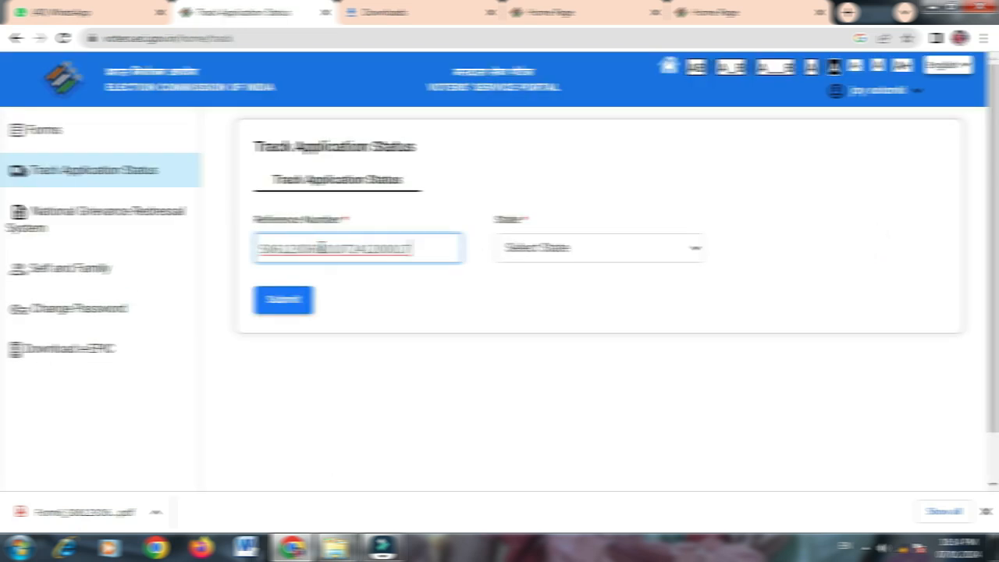
left_click(640, 251)
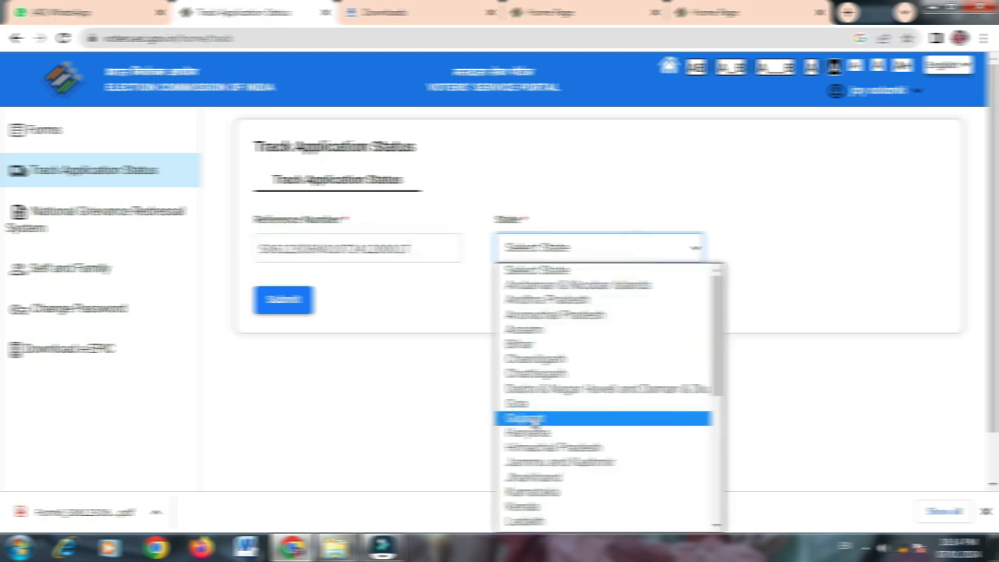
left_click(532, 419)
left_click(285, 304)
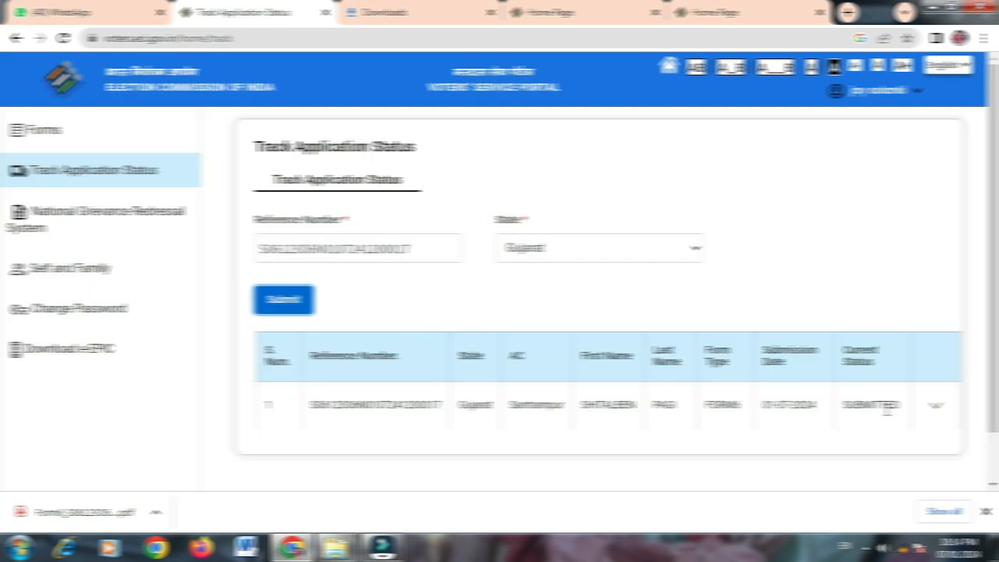
- Expand the application's row in the tracking results and examine its progress stages
left_click(927, 408)
scroll(897, 391, "down", 1)
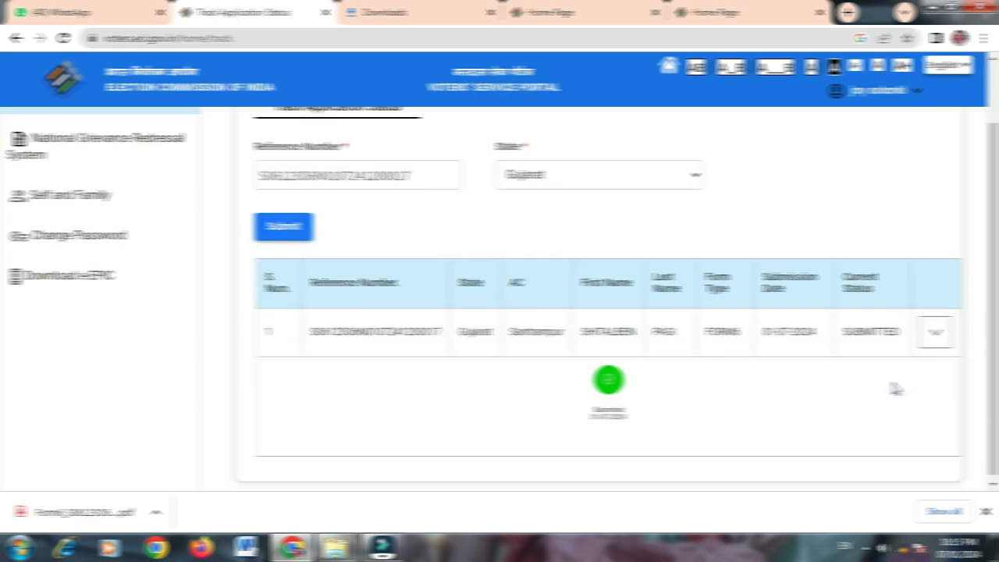
scroll(599, 380, "down", 1)
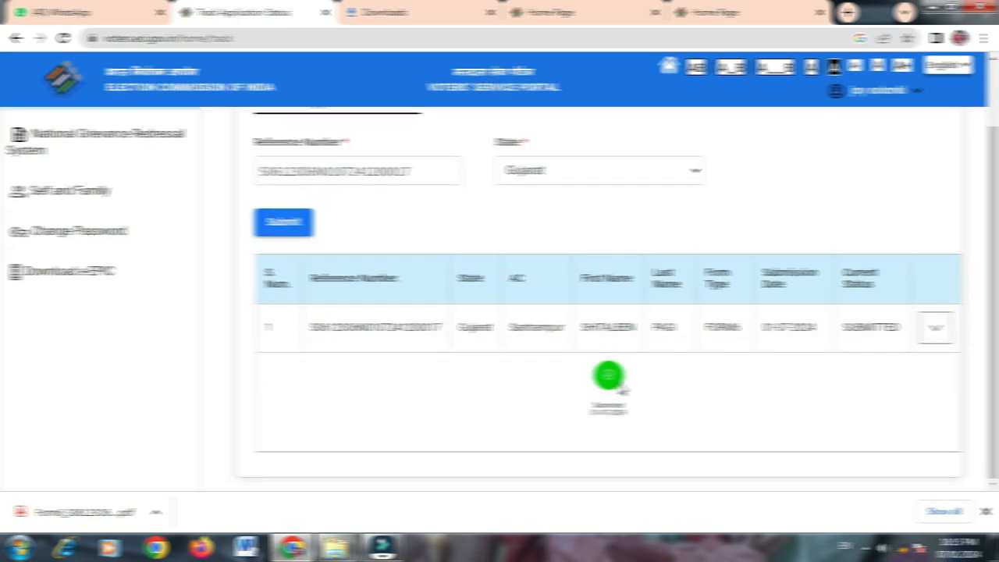